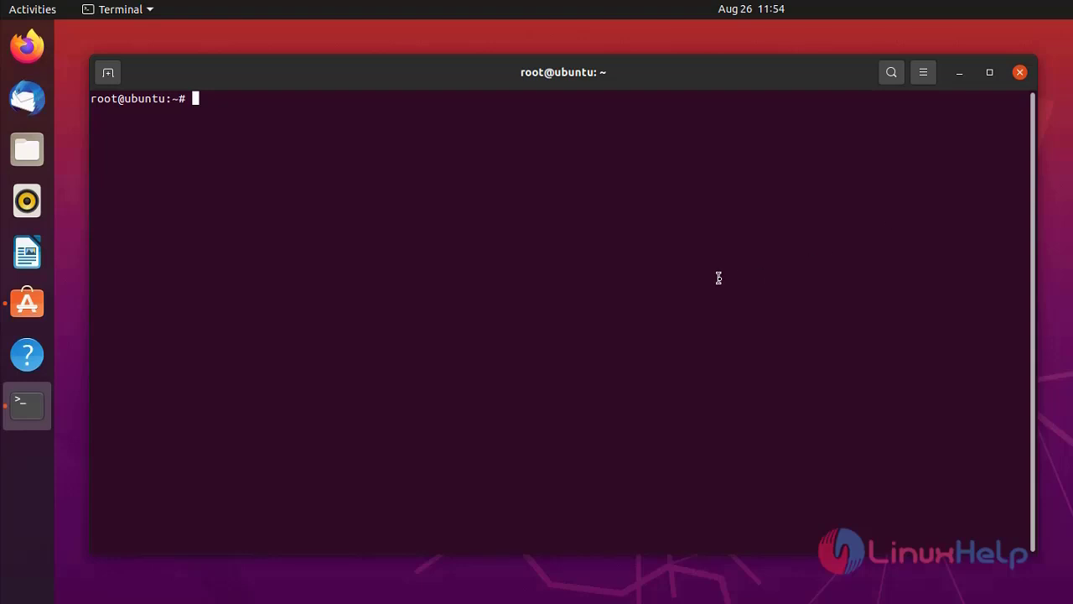
# Run lsb_release -a to show the Ubuntu 20.04.4 LTS (focal) release details
pyautogui.write('lsb_release -a')
pyautogui.press('Return')
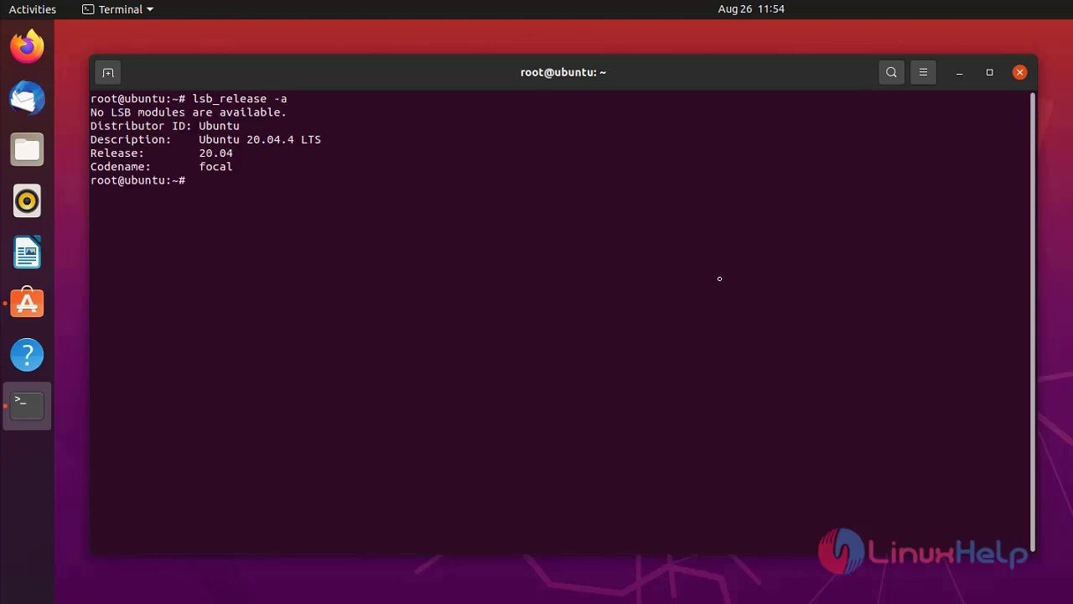
pyautogui.press('Return')
pyautogui.press('Return')
pyautogui.press('Return')
pyautogui.press('Return')
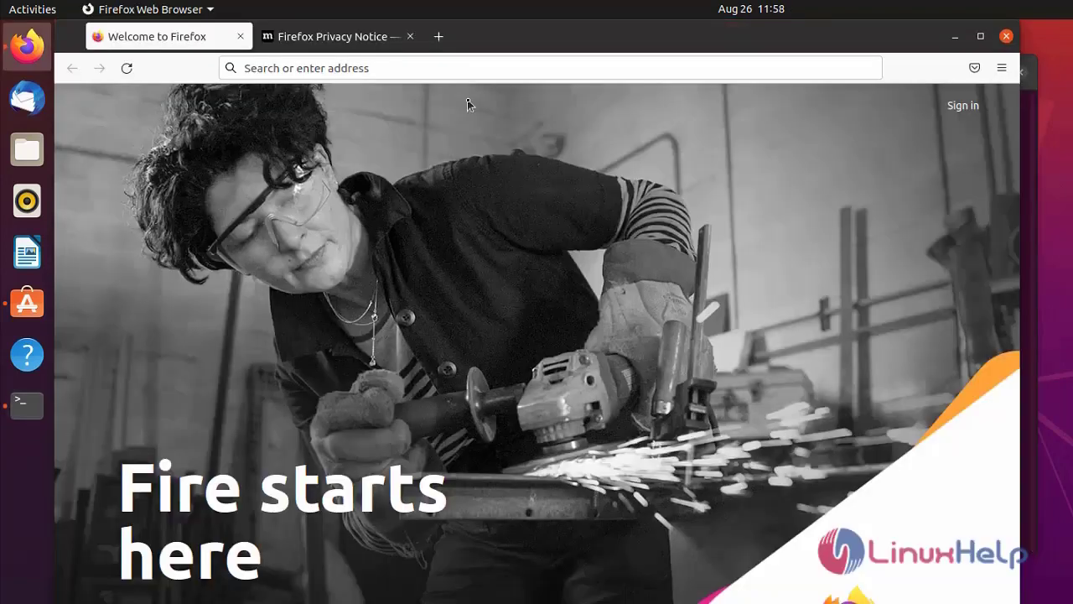
# Load the fusionpbx.com website in Firefox
pyautogui.click(339, 73)
pyautogui.write('f')
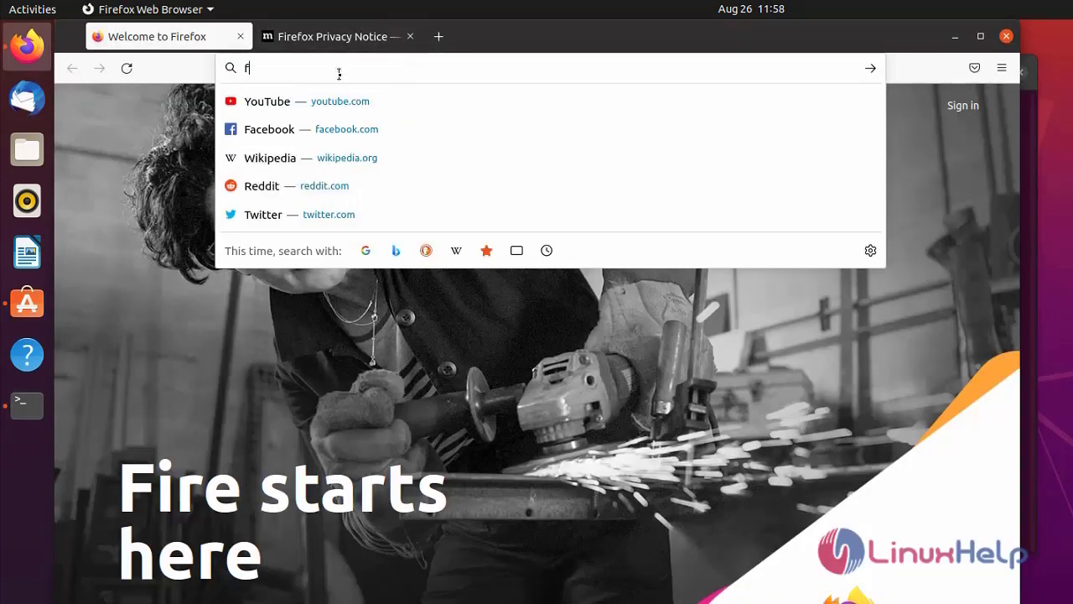
pyautogui.write('usion')
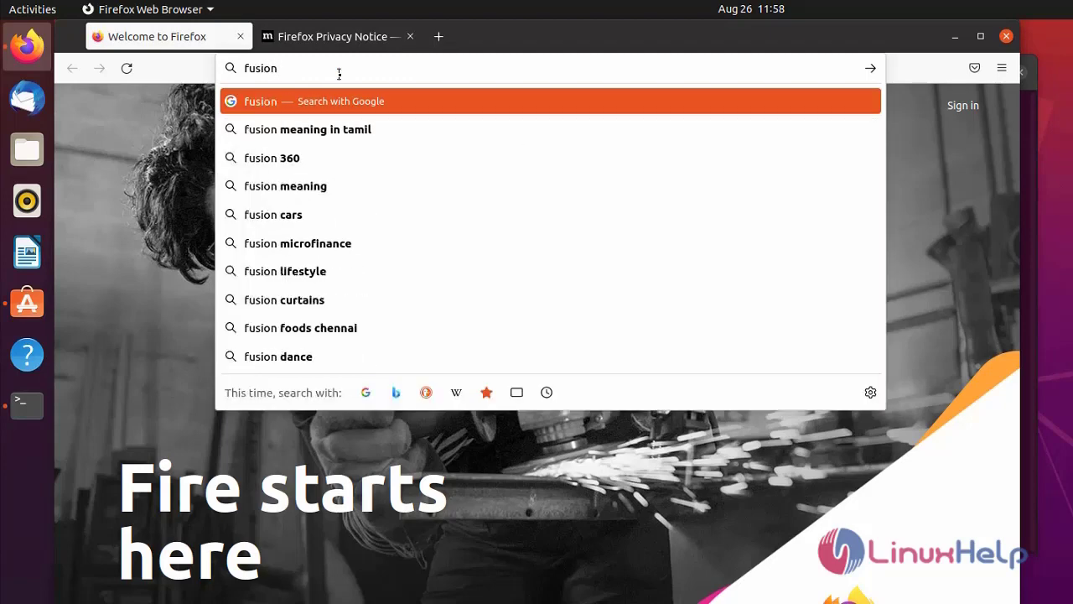
pyautogui.write('pbx')
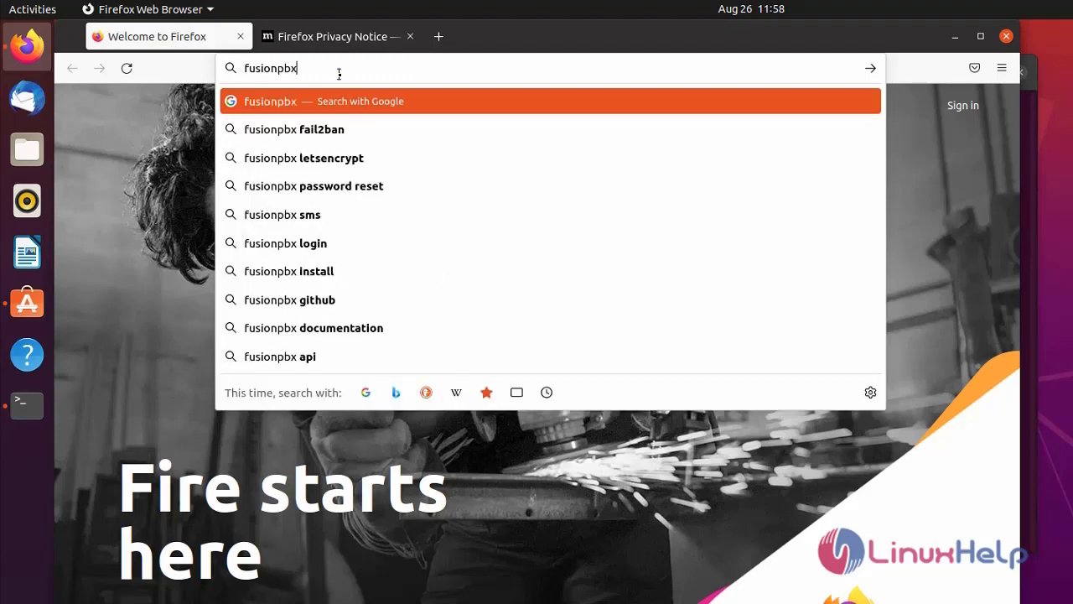
pyautogui.write('.com')
pyautogui.press('Return')
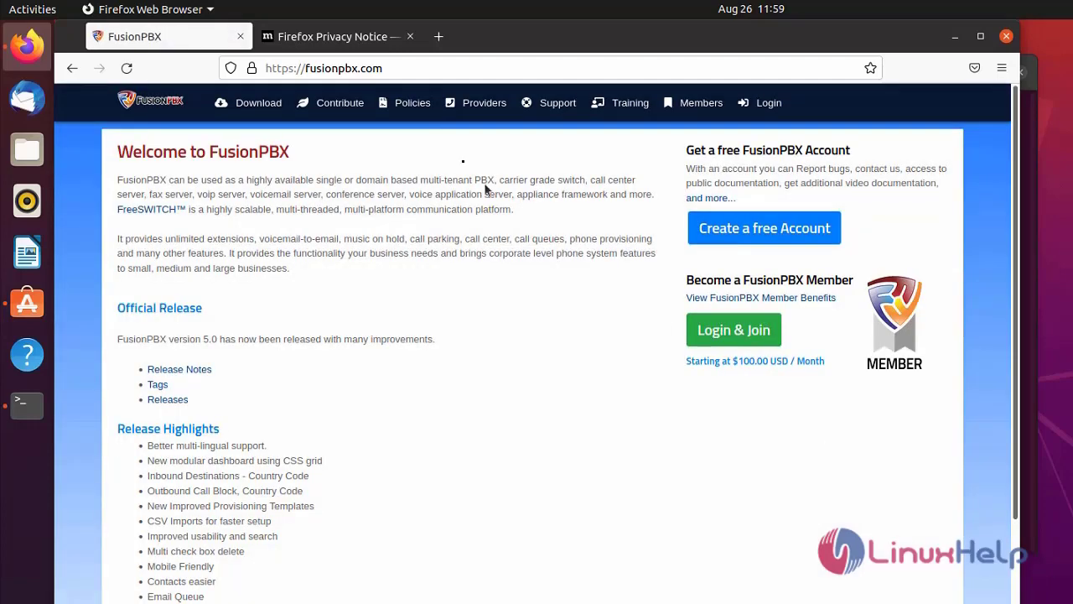
# Go to fusionpbx.com/download and look over the listed install scripts
pyautogui.click(425, 68)
pyautogui.click(425, 68)
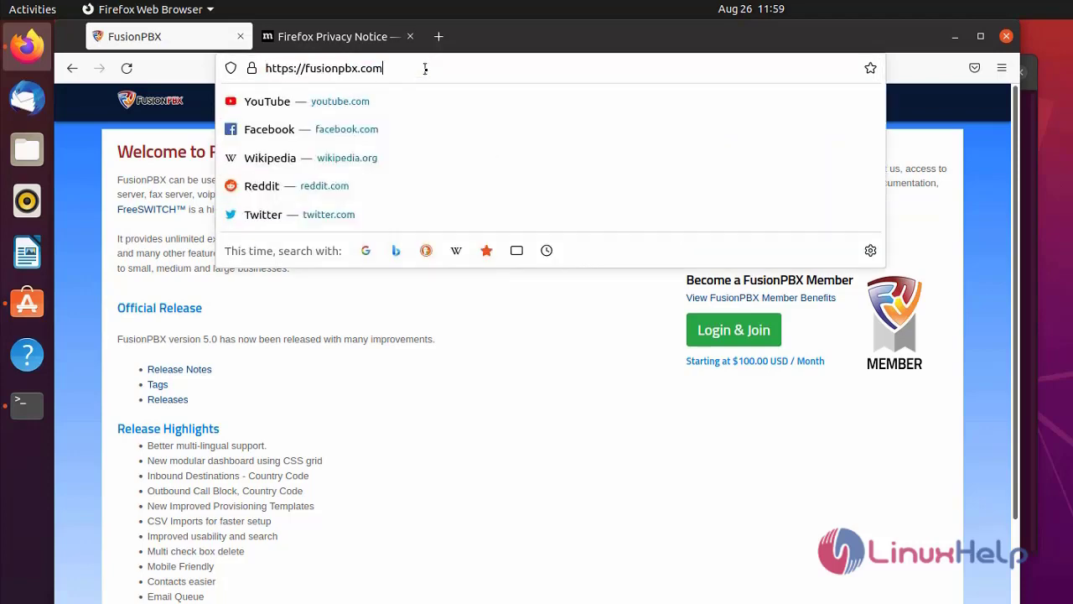
pyautogui.write('/do')
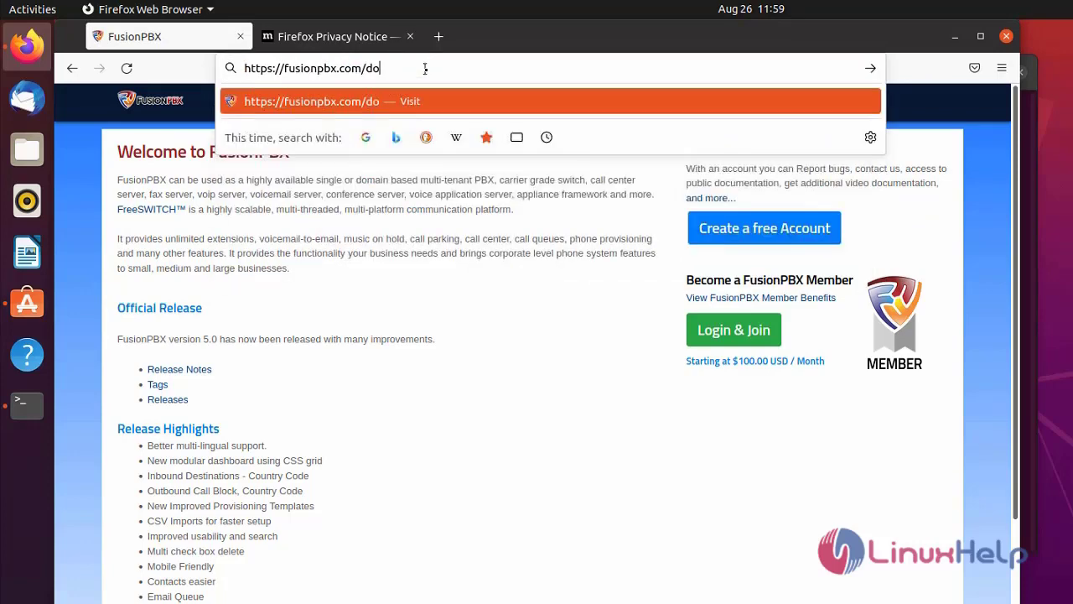
pyautogui.write('wnload')
pyautogui.press('Return')
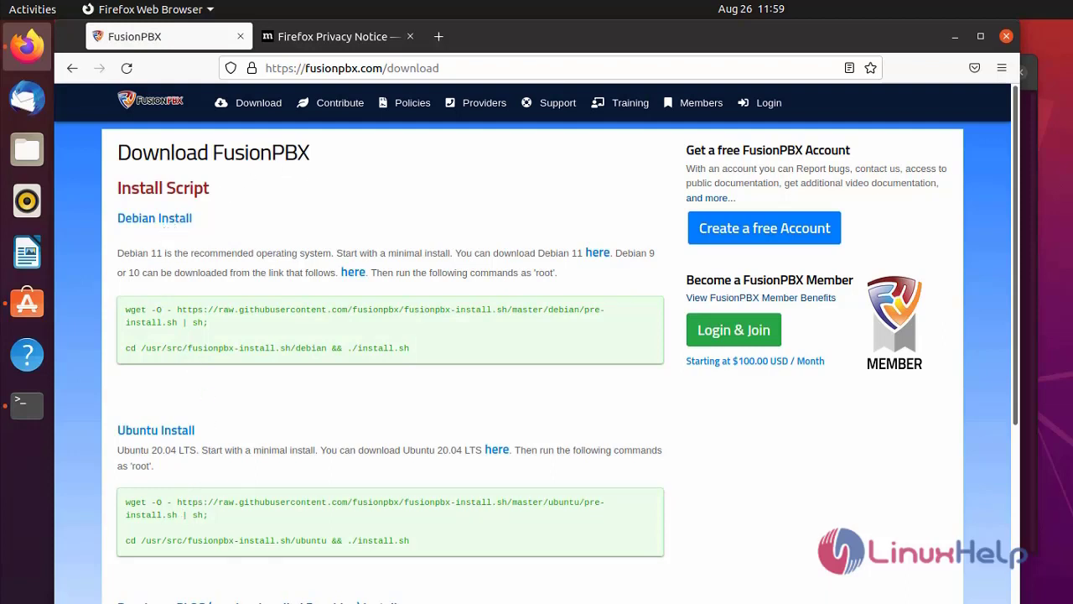
pyautogui.scroll(-6, 536, 344)
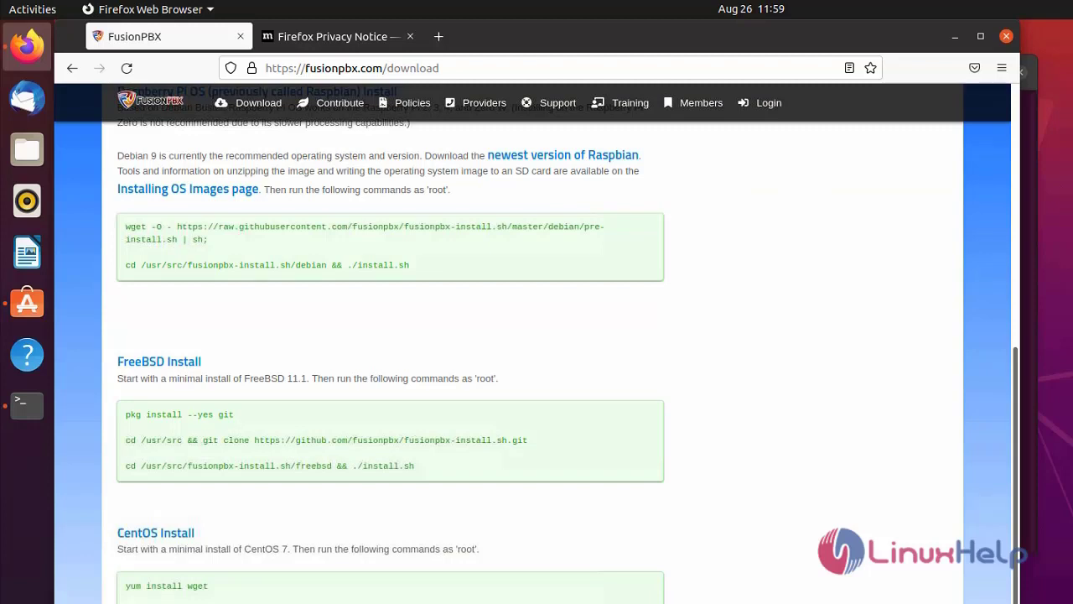
pyautogui.scroll(6, 265, 504)
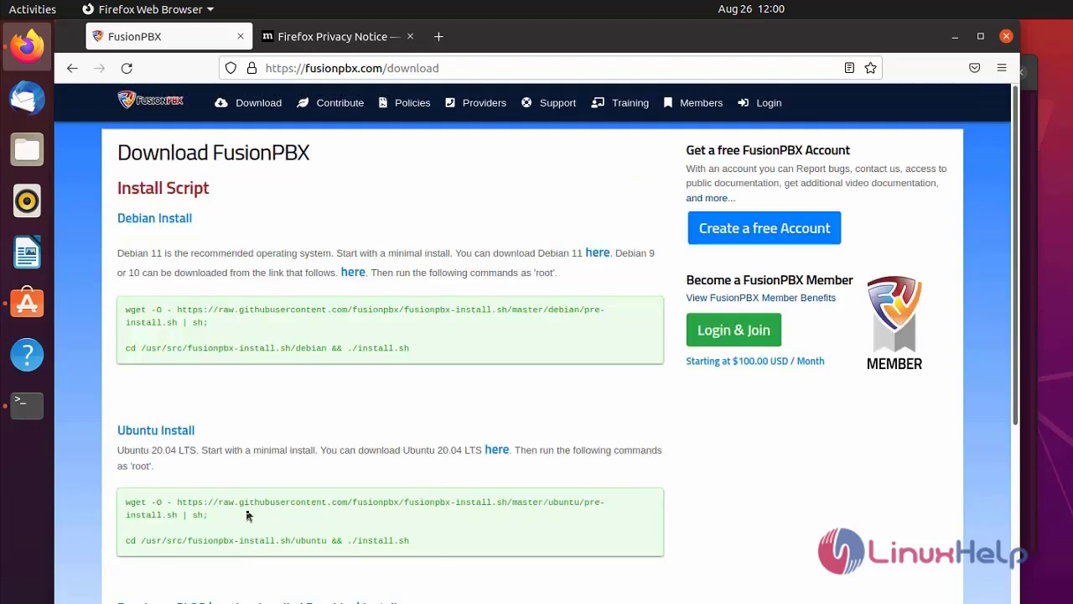
# Run the copied Ubuntu pre-install wget command in the terminal, then select the second Ubuntu command
pyautogui.moveTo(214, 518); pyautogui.dragTo(113, 509)
pyautogui.hotkey('ctrl', 'c')
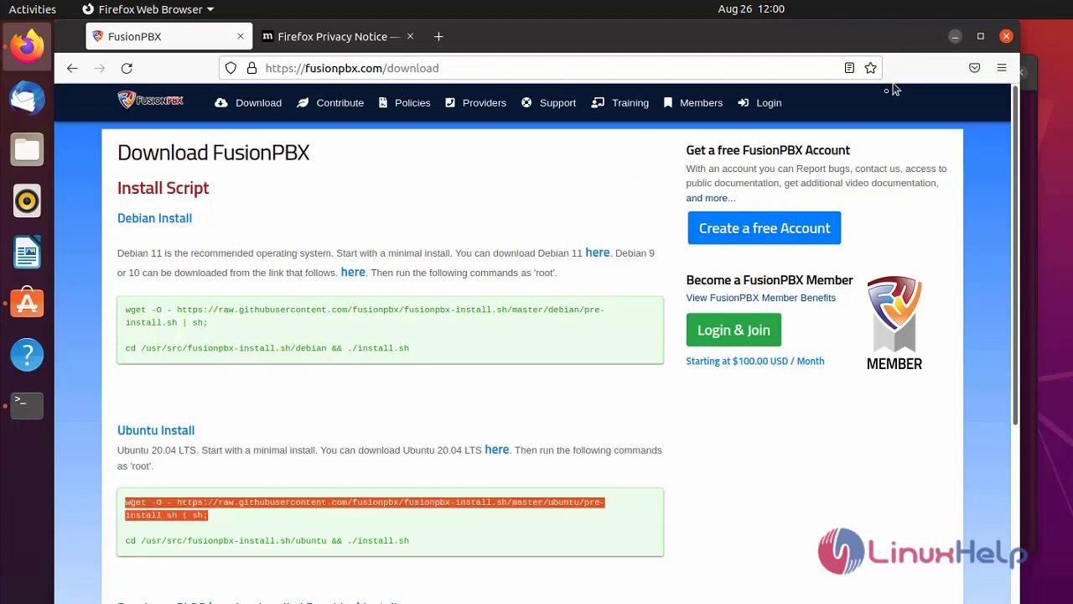
pyautogui.click(942, 42)
pyautogui.hotkey('ctrl', 'shift', 'v')
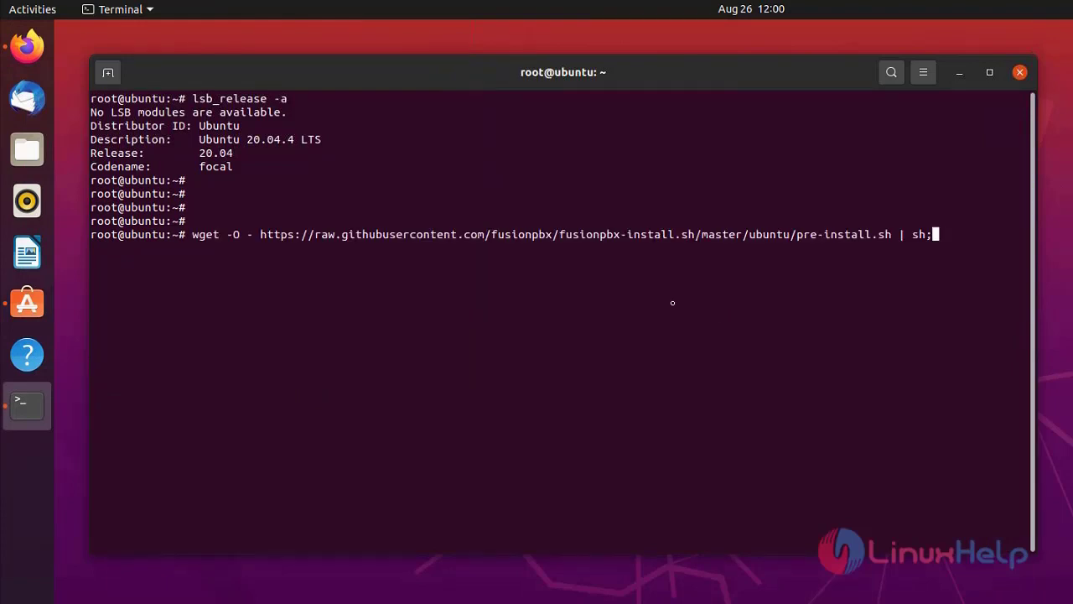
pyautogui.press('Return')
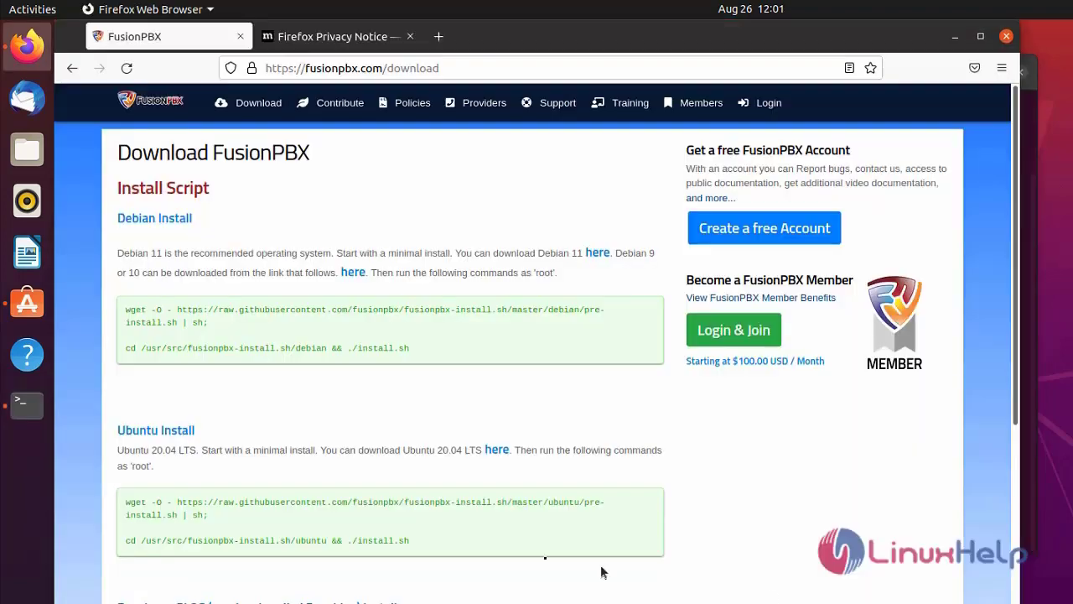
pyautogui.moveTo(421, 545); pyautogui.dragTo(125, 544)
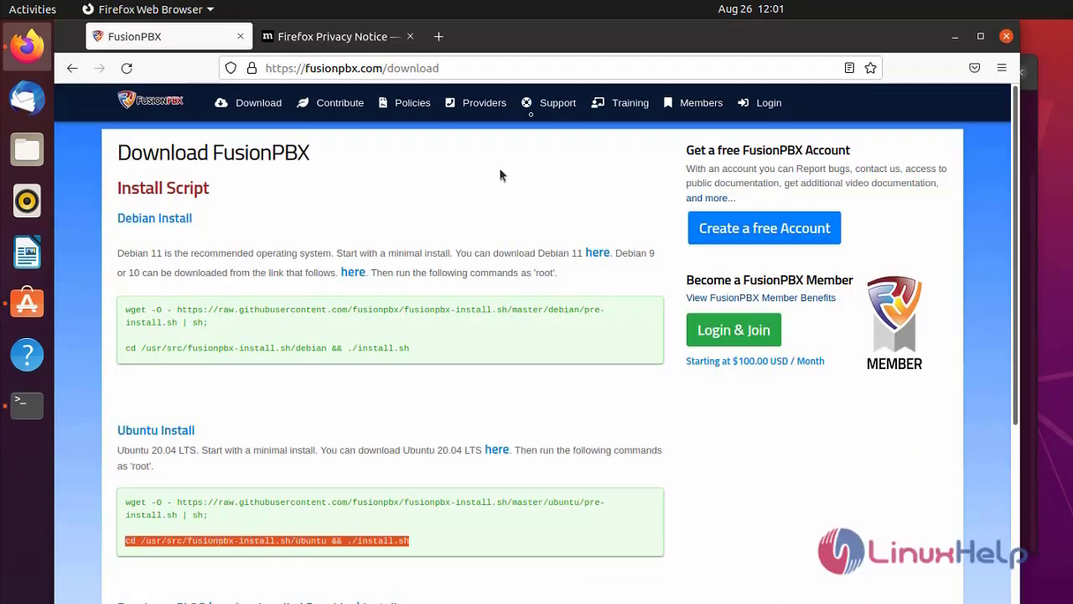
pyautogui.click(955, 38)
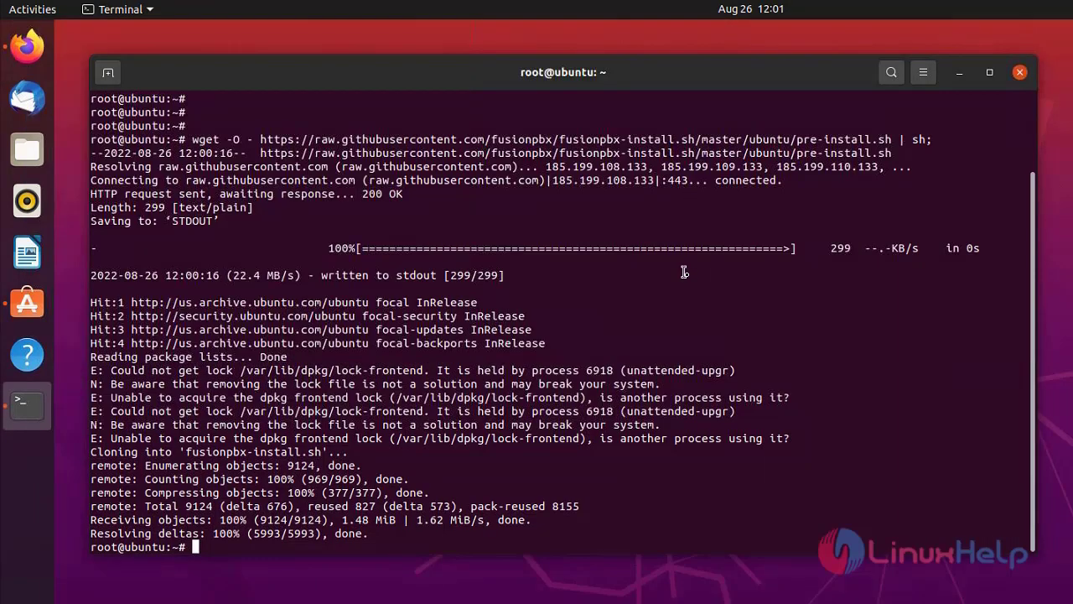
# Paste and run cd /usr/src/fusionpbx-install.sh/ubuntu && ./install.sh in the terminal
pyautogui.press('Return')
pyautogui.press('Return')
pyautogui.press('Return')
pyautogui.press('Return')
pyautogui.press('Return')
pyautogui.press('Return')
pyautogui.press('Return')
pyautogui.press('Return')
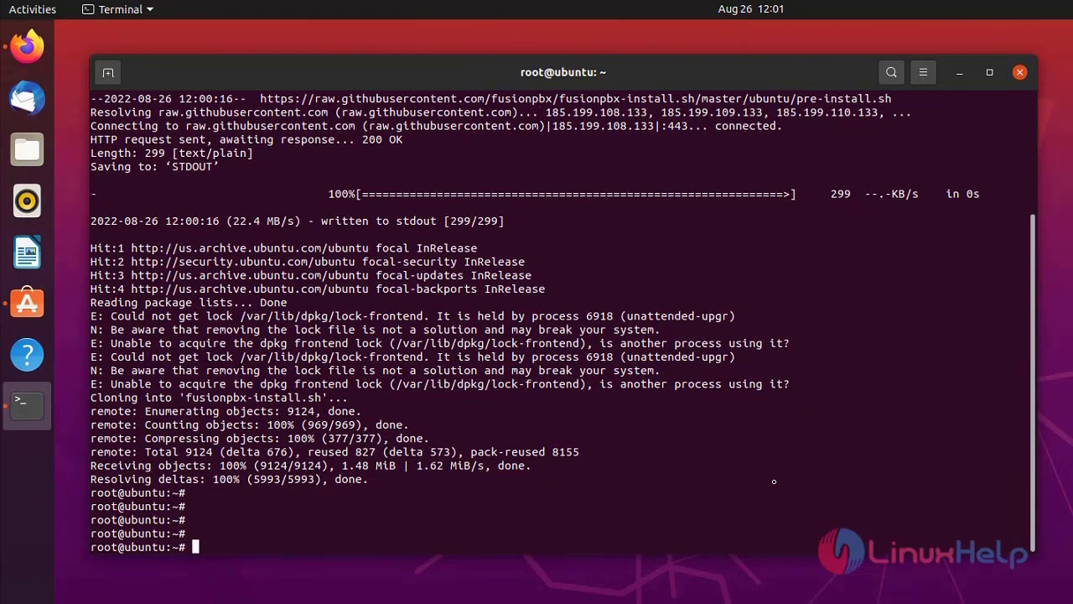
pyautogui.write('cd /usr/src/fusionpbx-install.sh/ubuntu && ./install.sh')
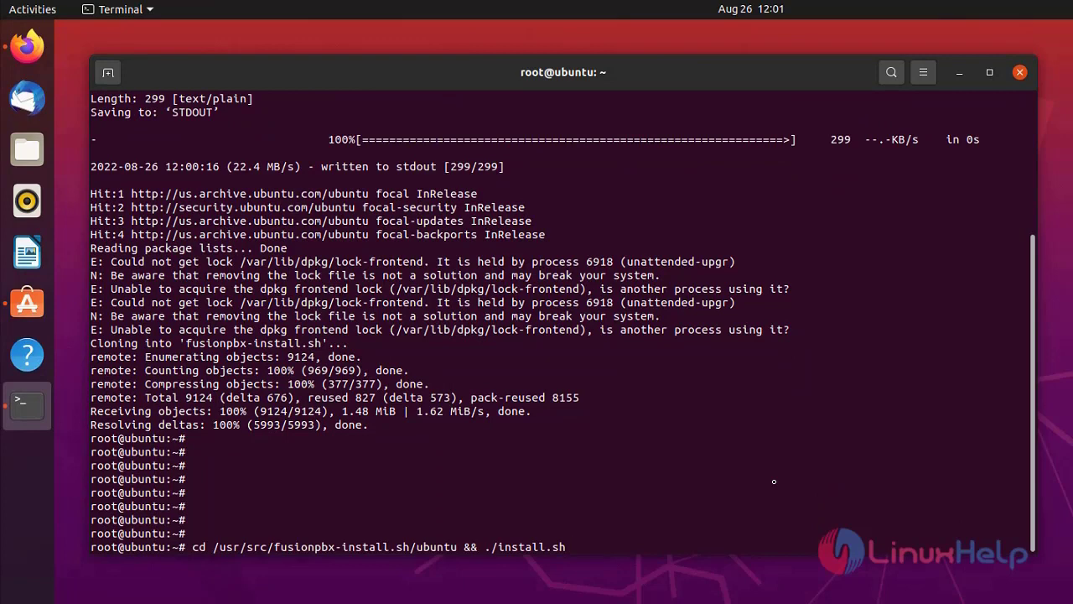
pyautogui.press('Return')
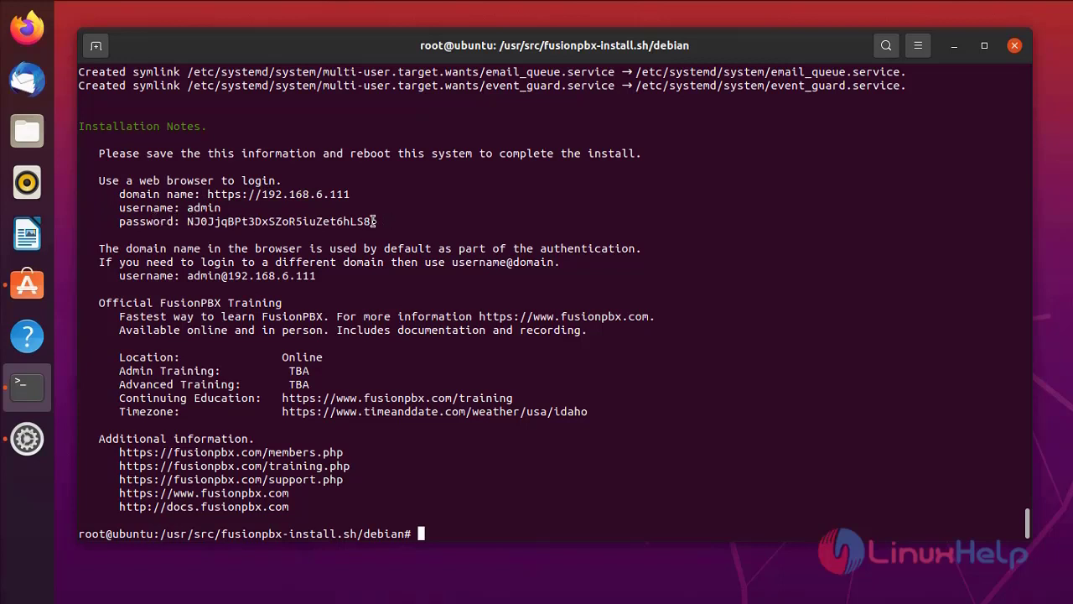
# Copy the admin username and password lines from the install notes, then launch Firefox
pyautogui.hotkey('ctrl', 'c')
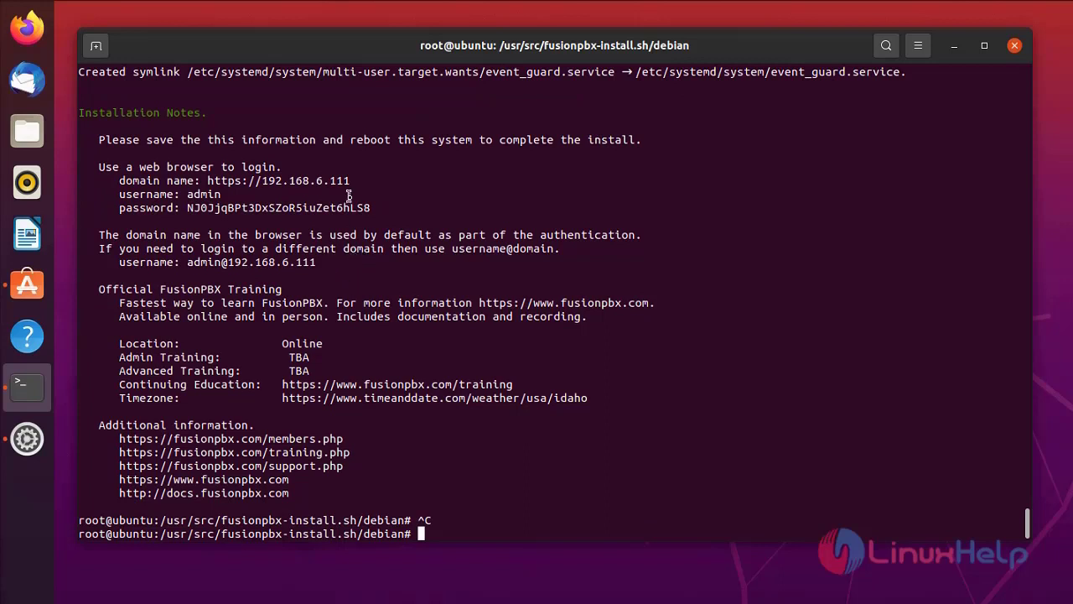
pyautogui.moveTo(382, 210); pyautogui.dragTo(119, 193)
pyautogui.rightClick(158, 209)
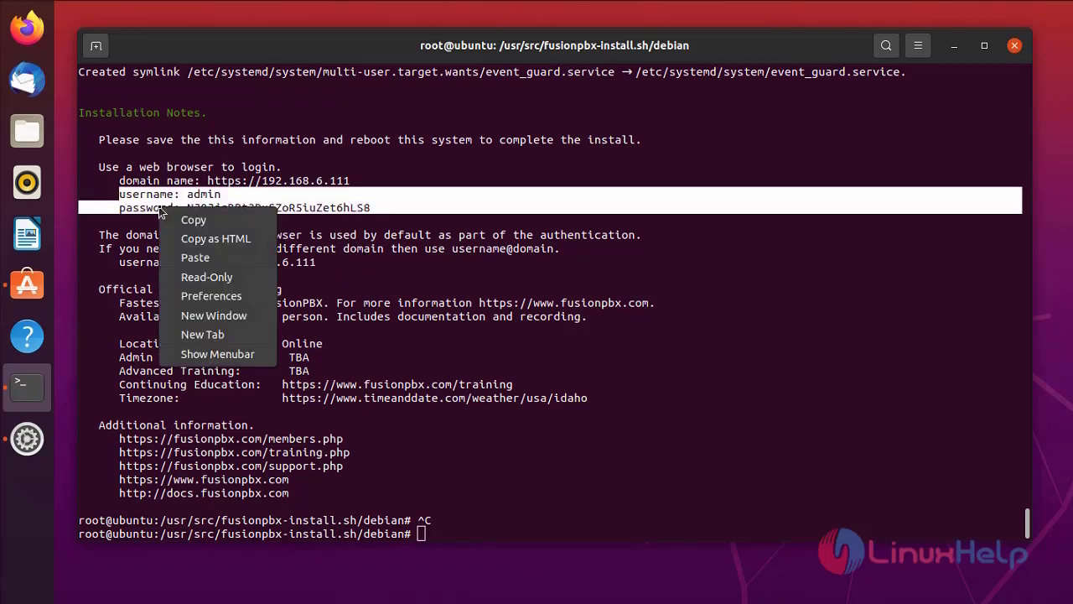
pyautogui.click(177, 218)
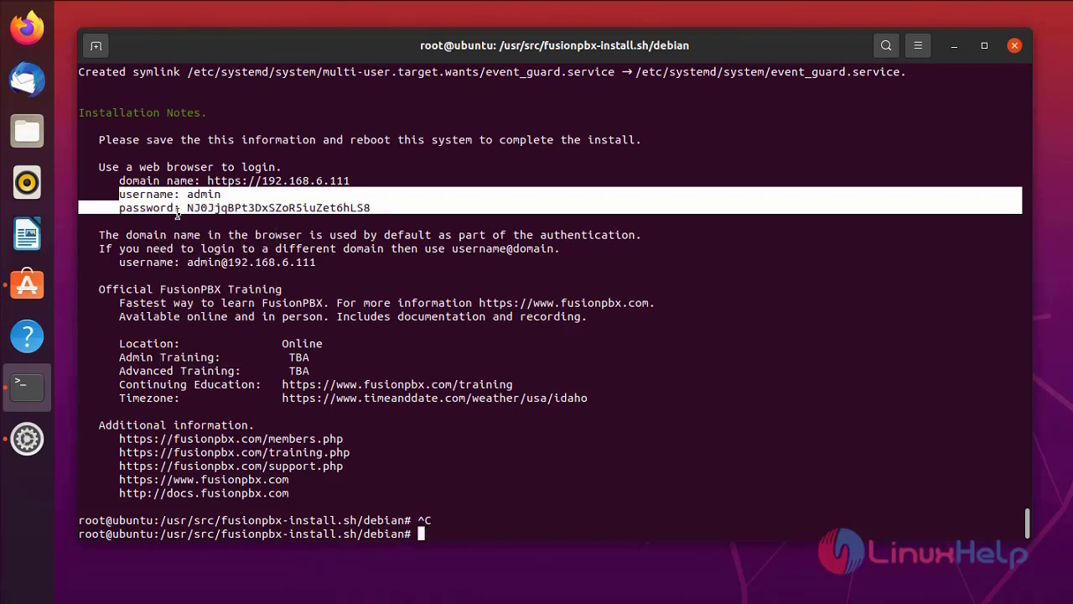
pyautogui.click(25, 239)
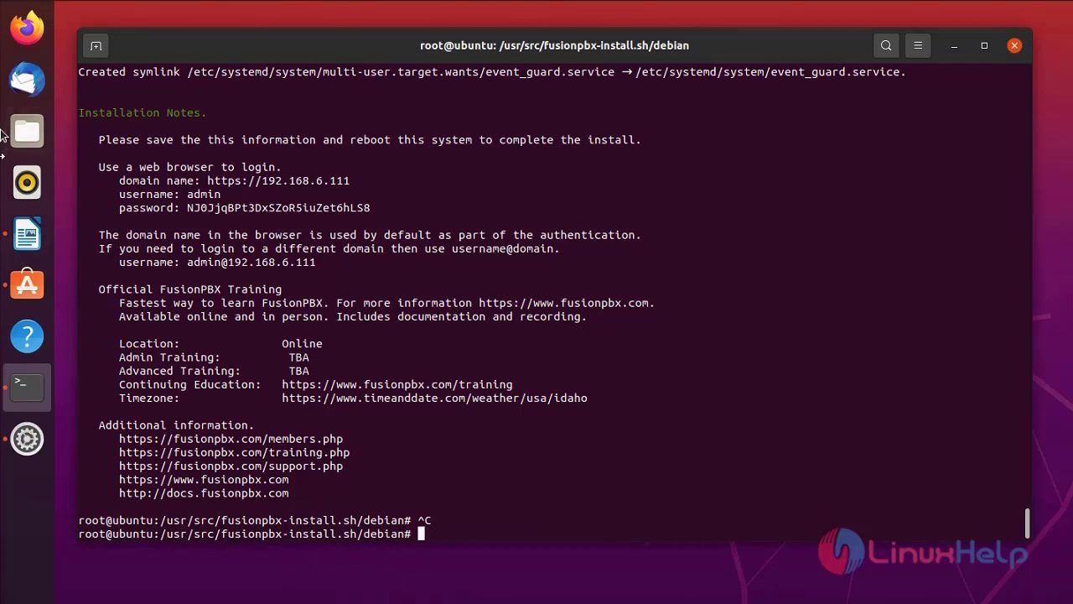
pyautogui.click(33, 28)
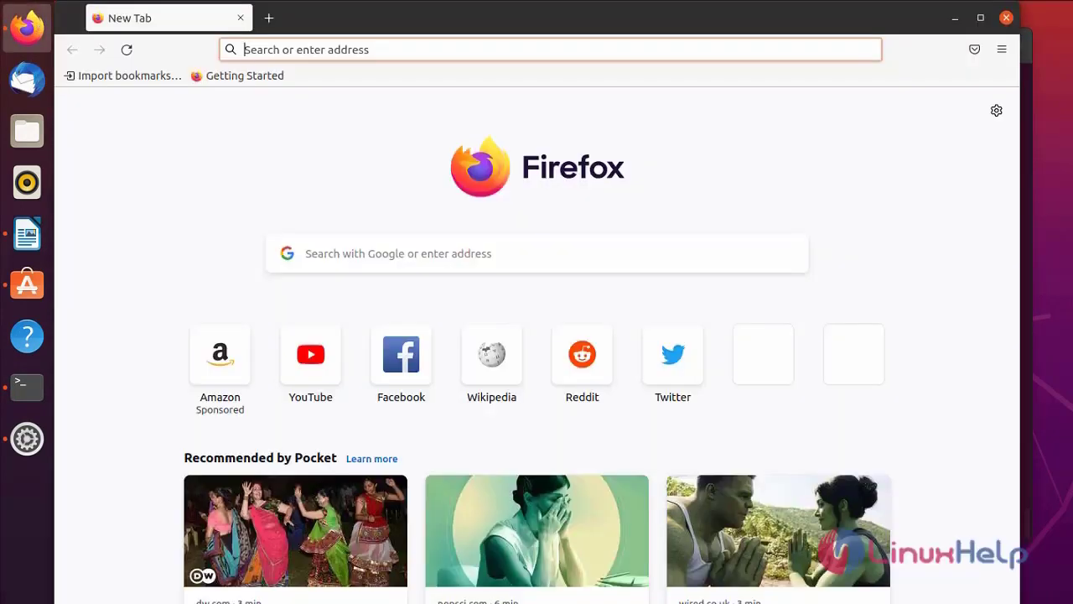
# Browse to 192.168.6.111 to reach the FusionPBX login page
pyautogui.click(465, 46)
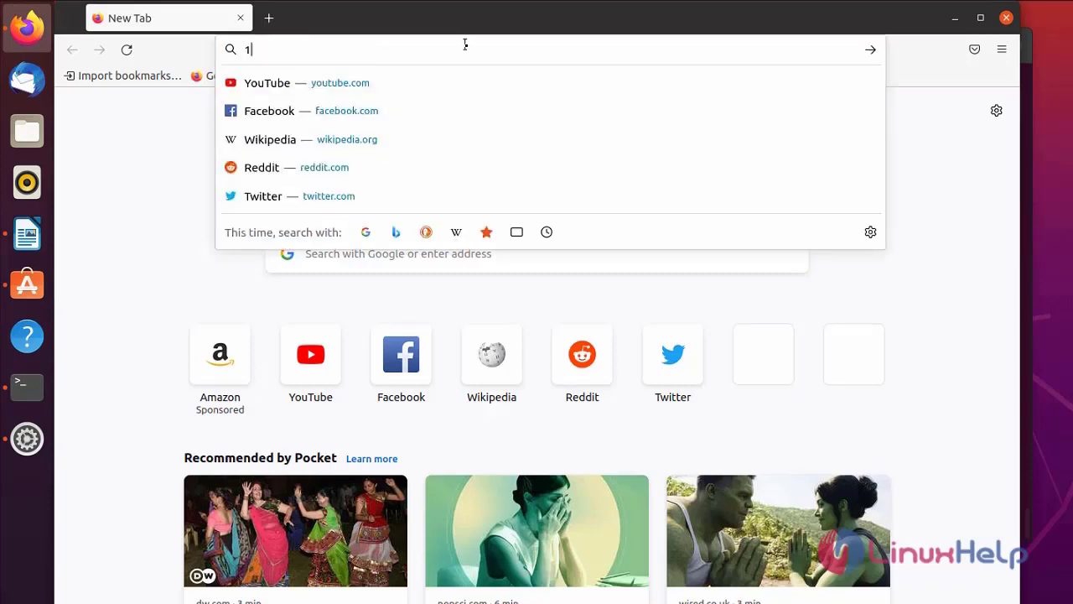
pyautogui.write('192.168.')
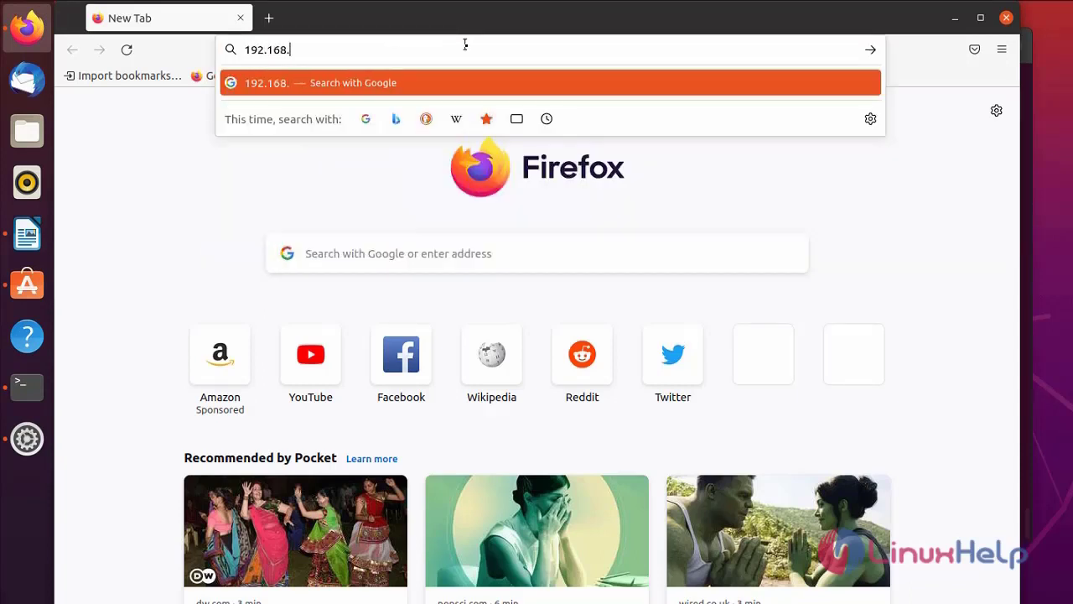
pyautogui.write('6.111')
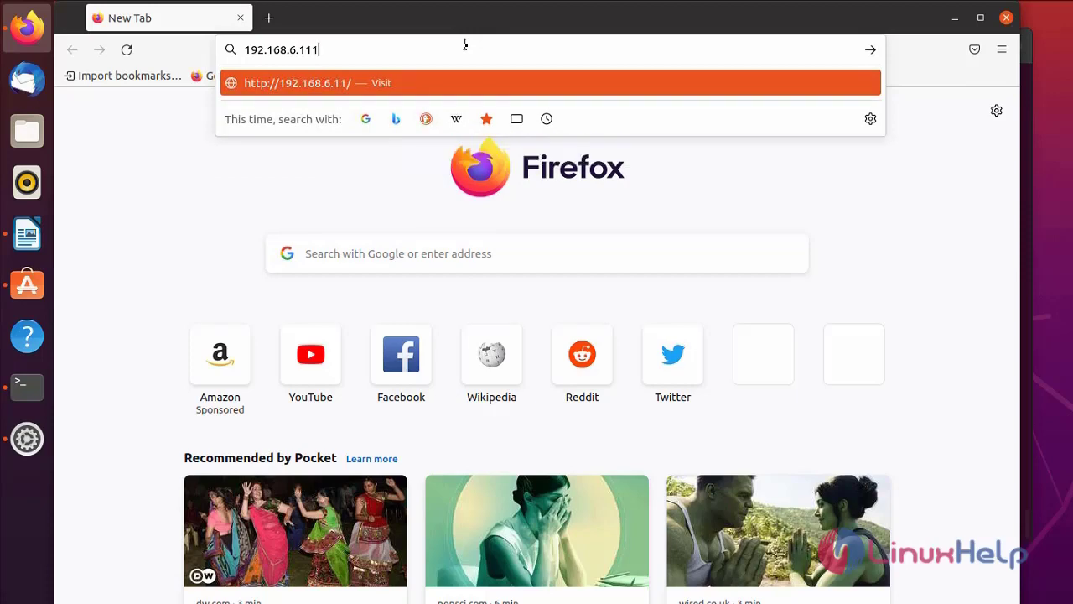
pyautogui.press('Return')
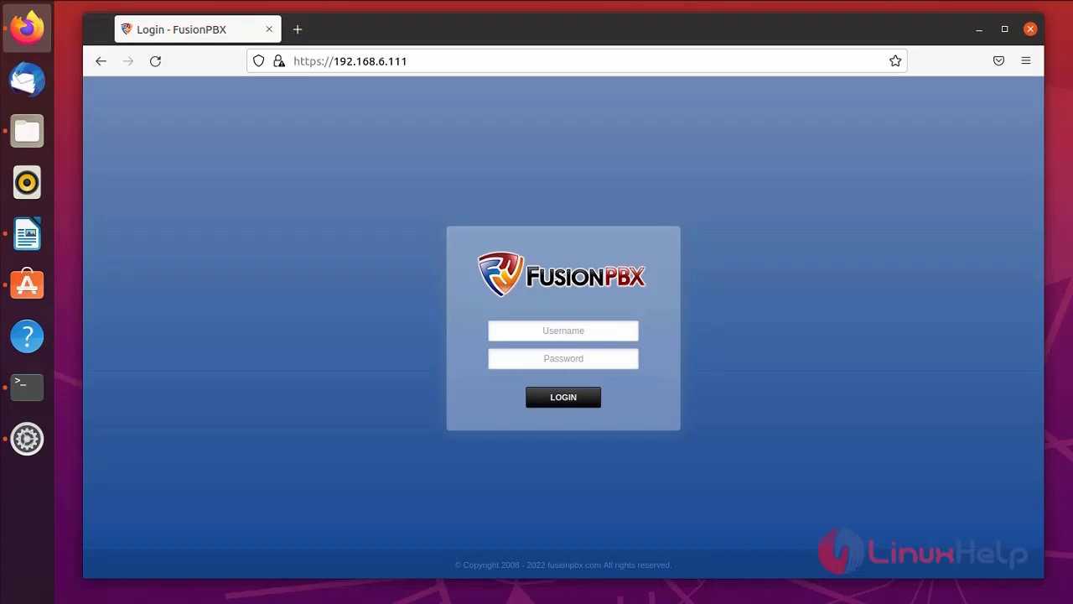
# Log in to FusionPBX as admin using the saved password
pyautogui.click(554, 331)
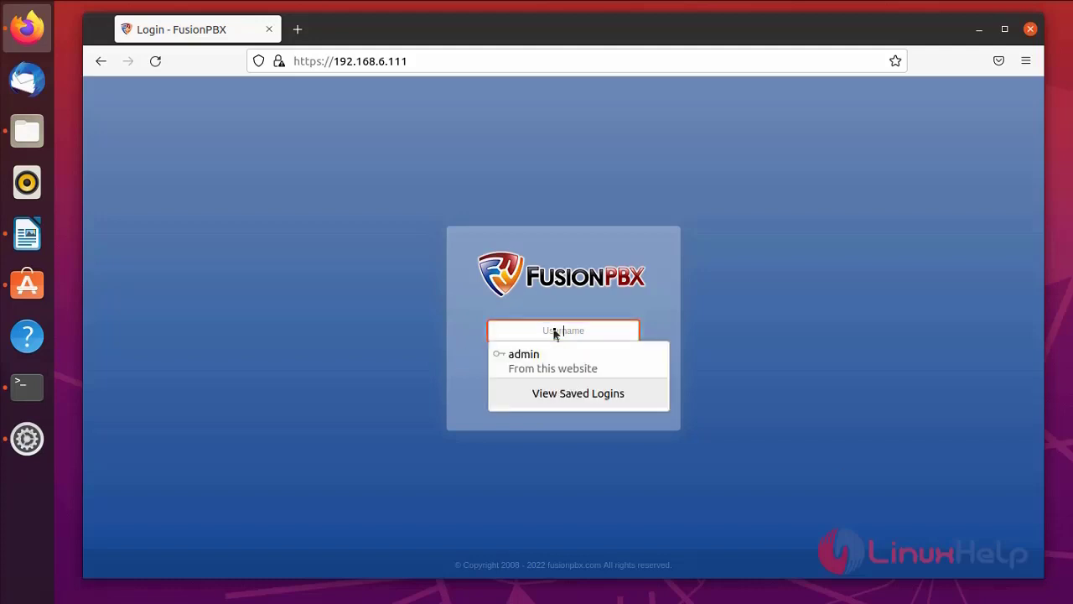
pyautogui.write('admin')
pyautogui.click(837, 456)
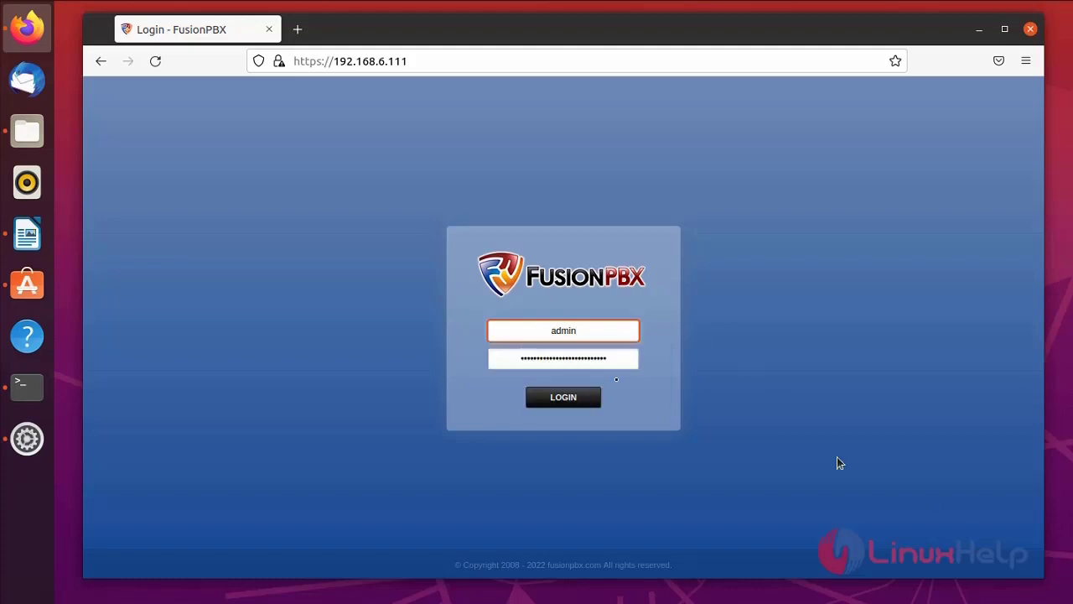
pyautogui.click(563, 399)
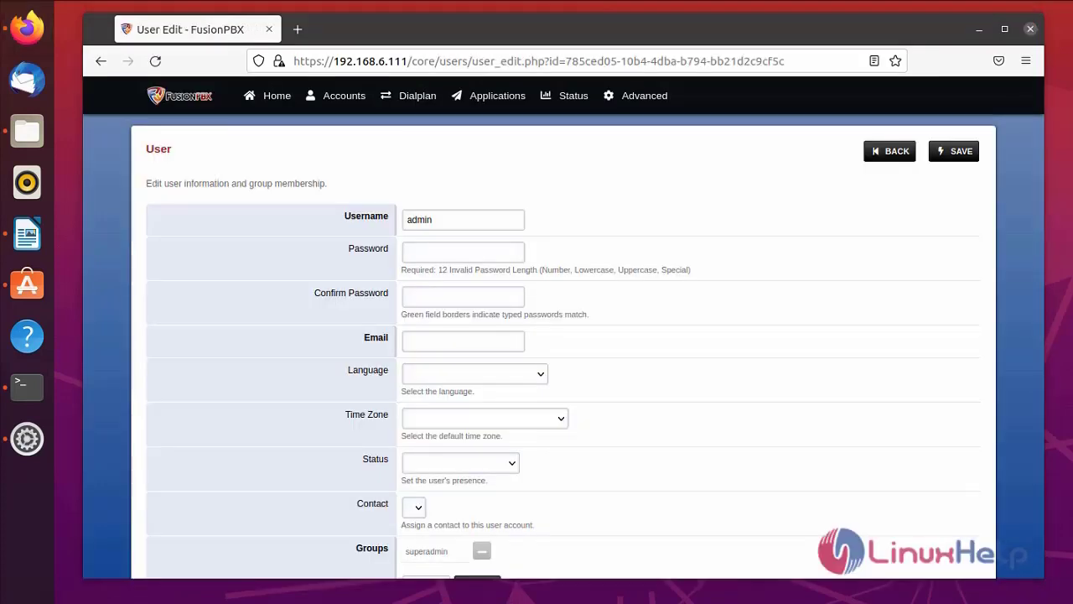
# Browse the Home, Accounts, Dialplan, Applications, Status and Advanced menus, ending on Accounts
pyautogui.click(273, 98)
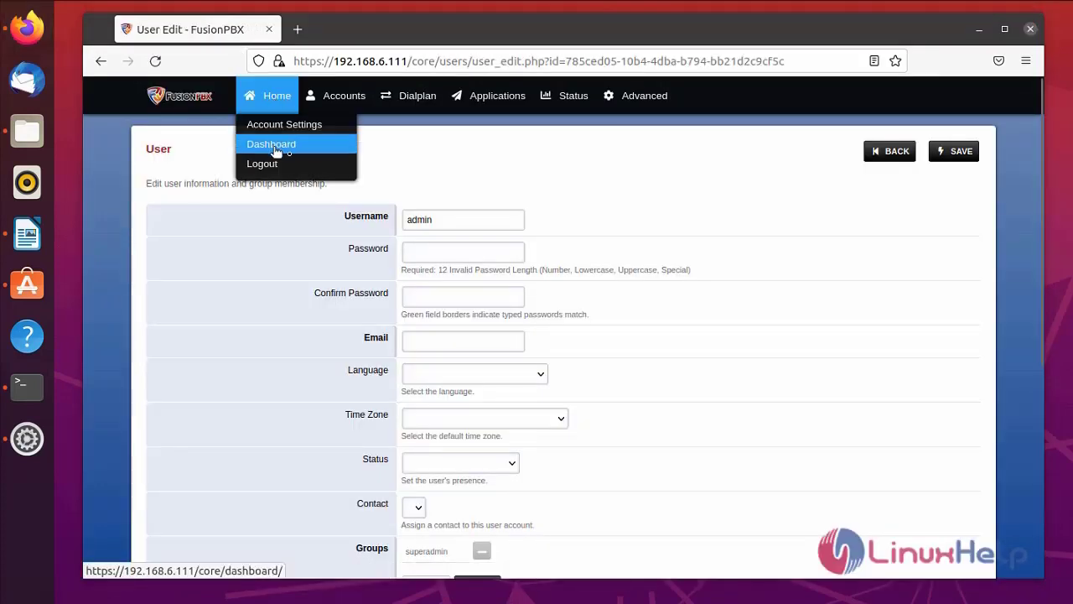
pyautogui.click(342, 105)
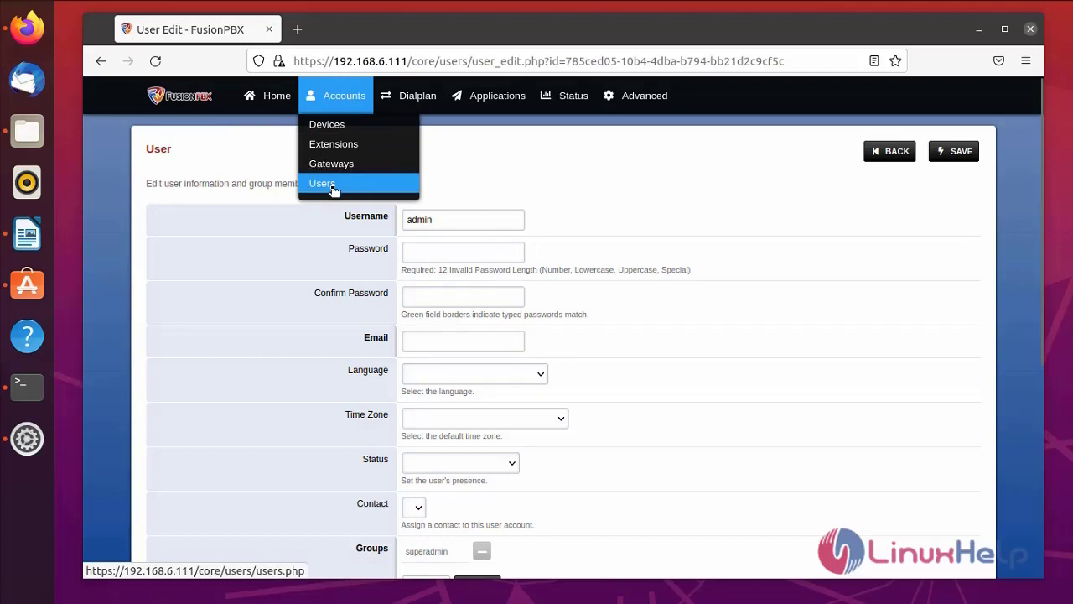
pyautogui.moveTo(418, 96)
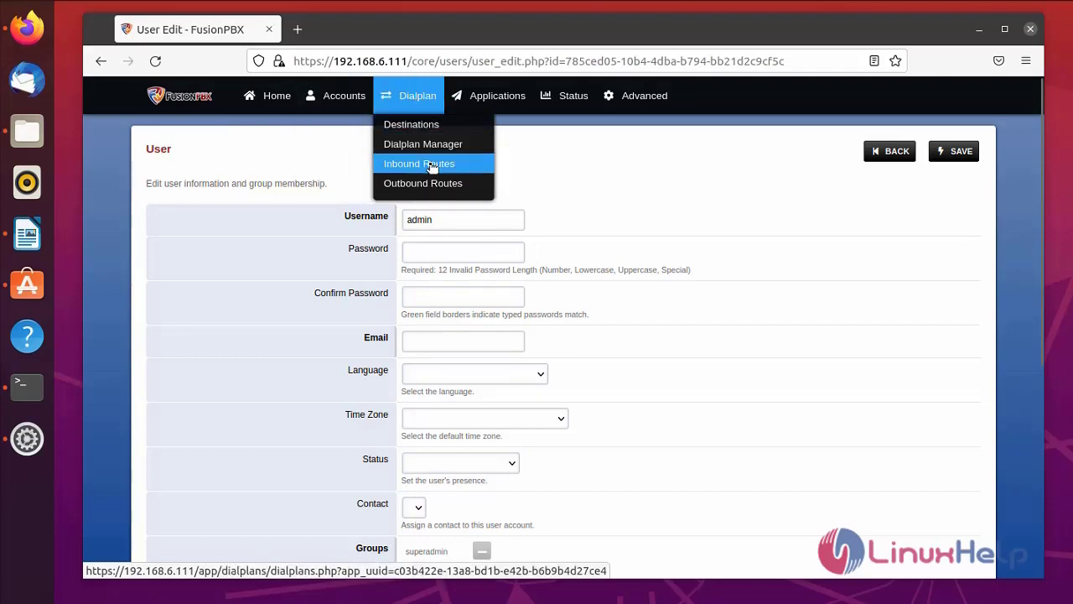
pyautogui.moveTo(485, 102)
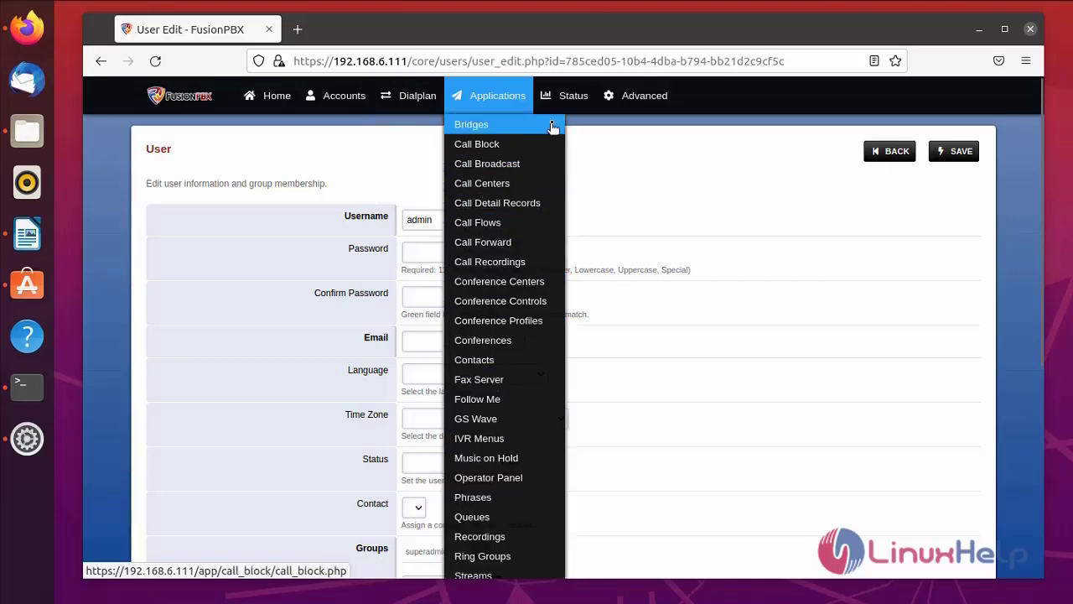
pyautogui.moveTo(564, 102)
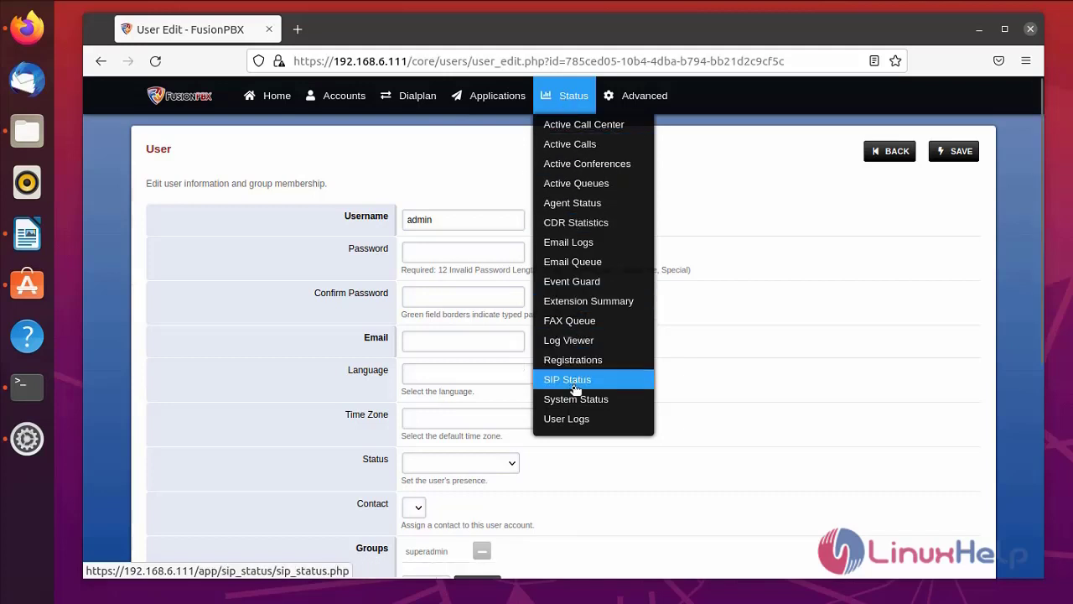
pyautogui.moveTo(624, 99)
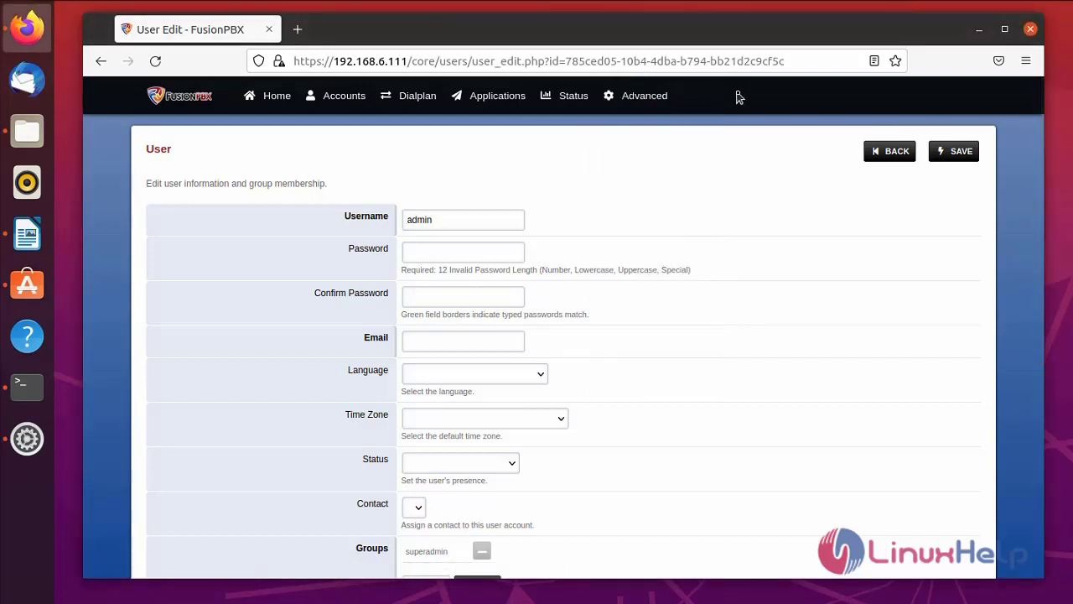
pyautogui.moveTo(357, 97)
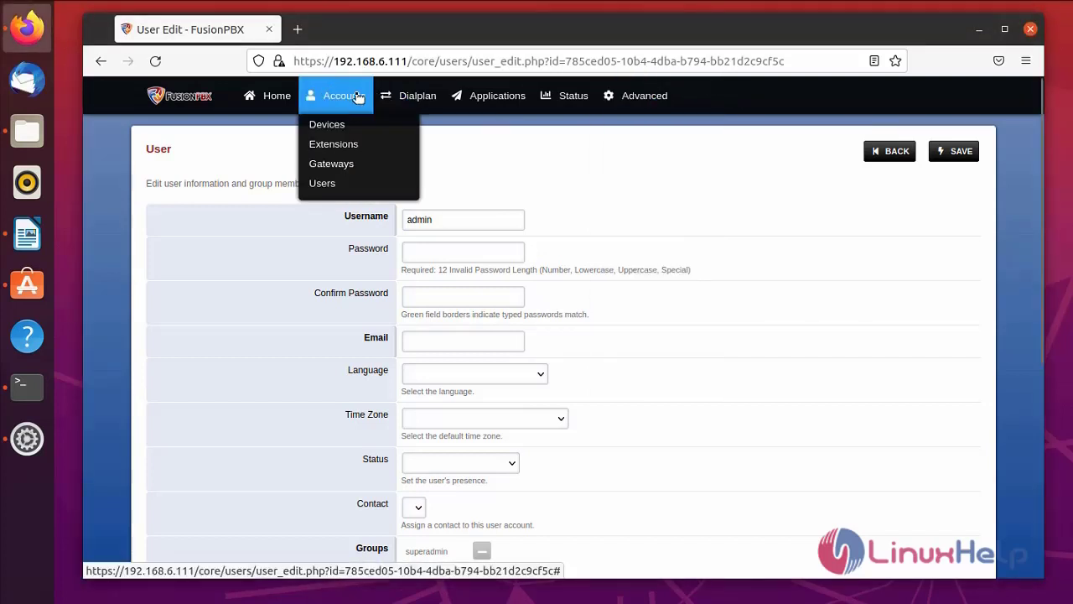
# Go to Accounts > Extensions and start adding a new extension
pyautogui.click(341, 145)
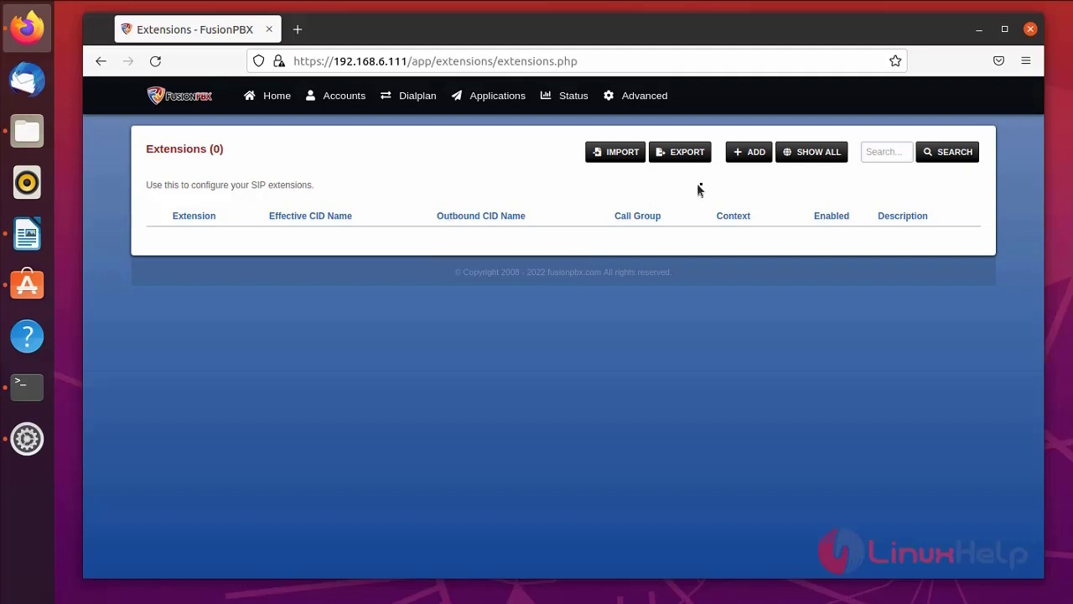
pyautogui.click(748, 152)
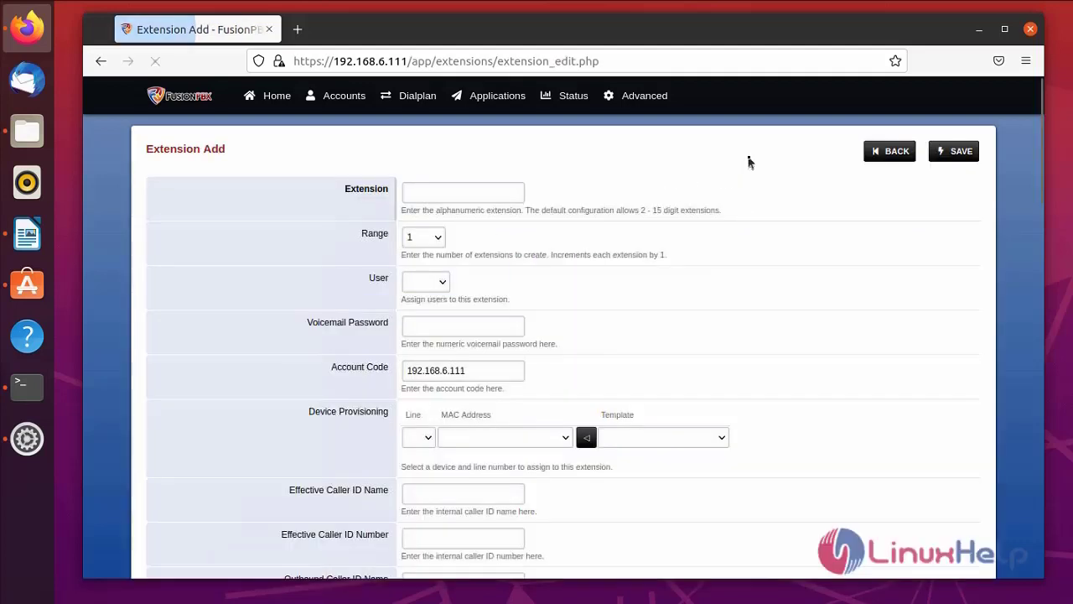
# Enter extension 1050, assign it to the admin user, and type a voicemail password
pyautogui.click(484, 193)
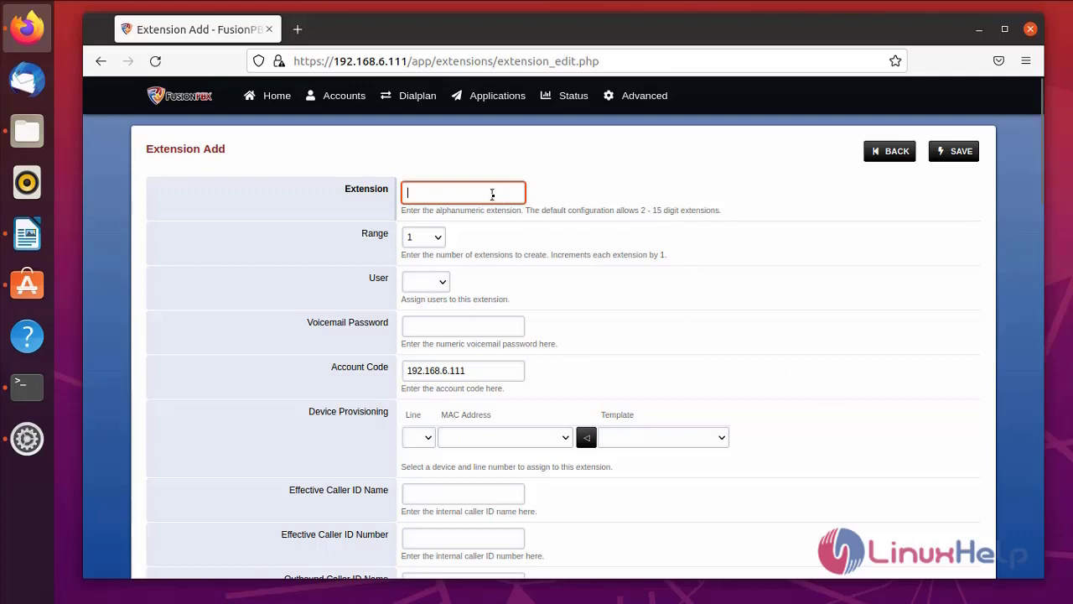
pyautogui.write('1050')
pyautogui.click(443, 281)
pyautogui.click(419, 323)
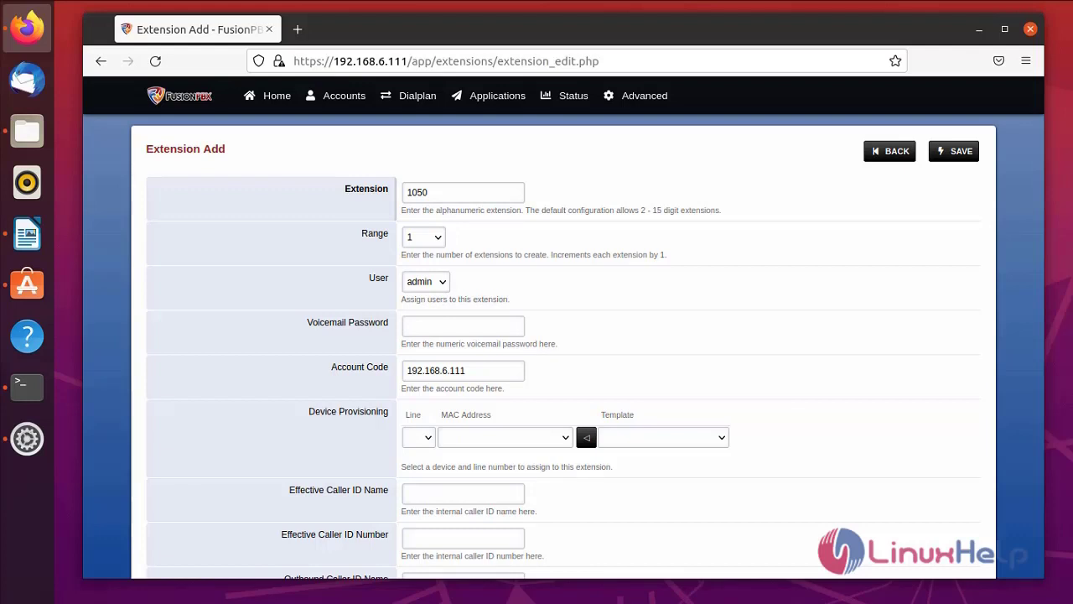
pyautogui.click(436, 325)
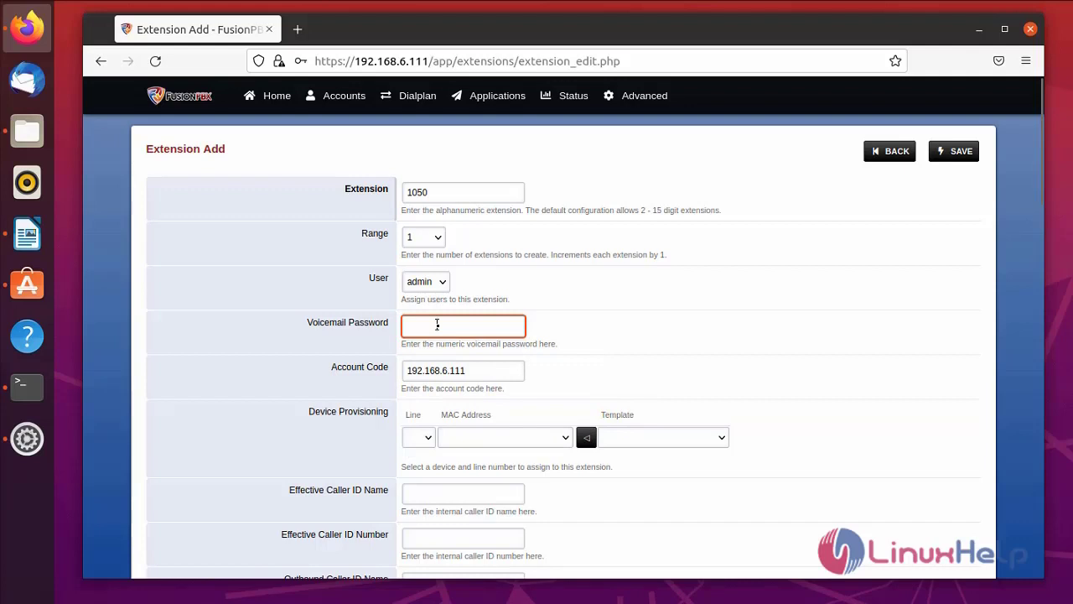
pyautogui.write('admin')
# Check the remaining Extension Add fields, then save extension 1050
pyautogui.scroll(-2, 814, 503)
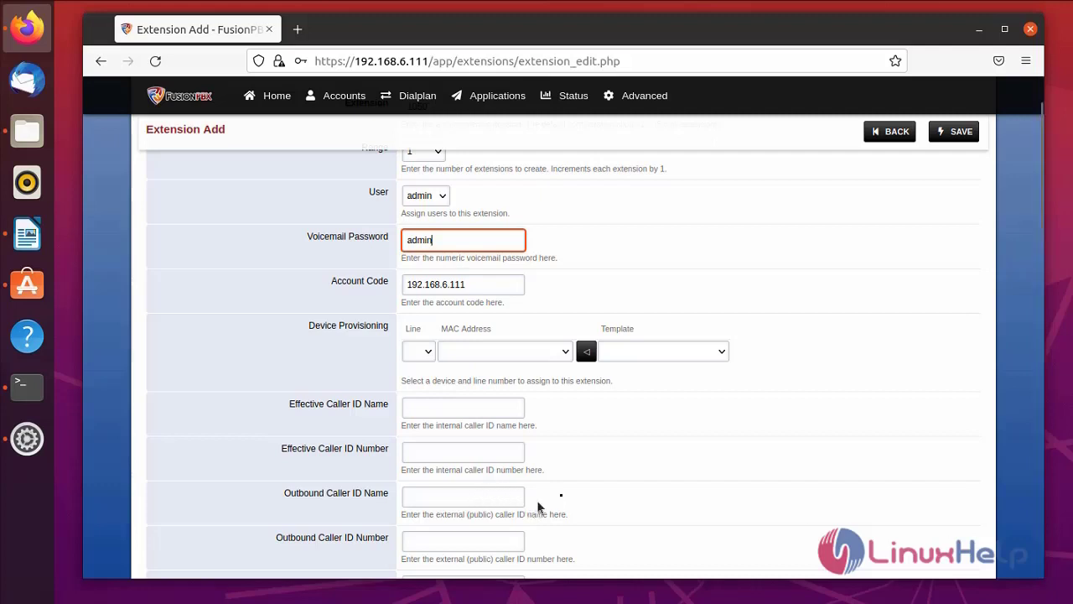
pyautogui.scroll(-3, 455, 278)
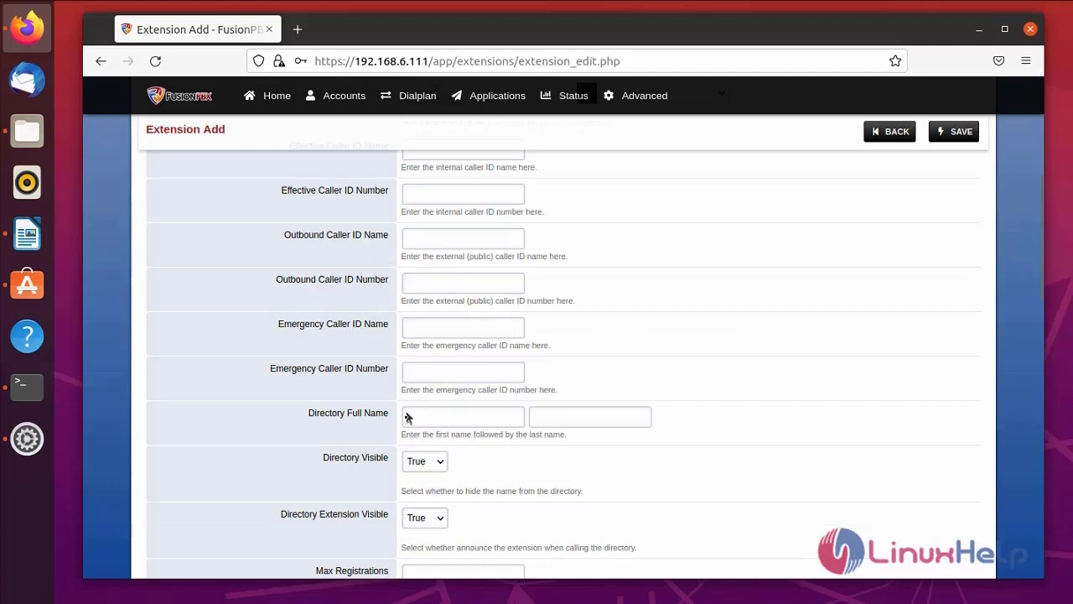
pyautogui.scroll(-10, 431, 374)
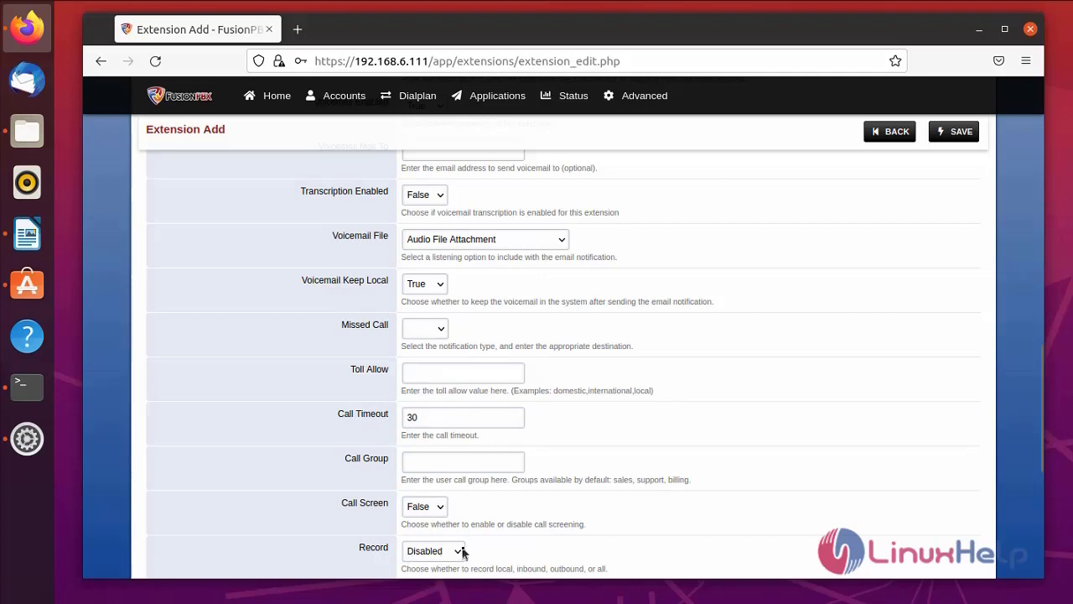
pyautogui.scroll(10, 499, 460)
pyautogui.scroll(-3, 445, 479)
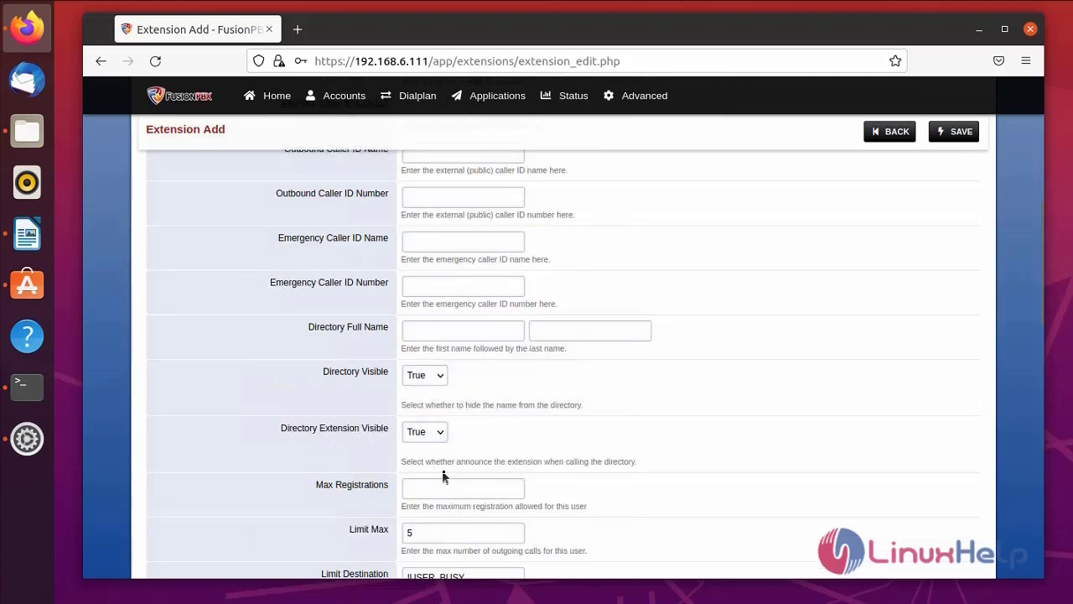
pyautogui.scroll(10, 478, 444)
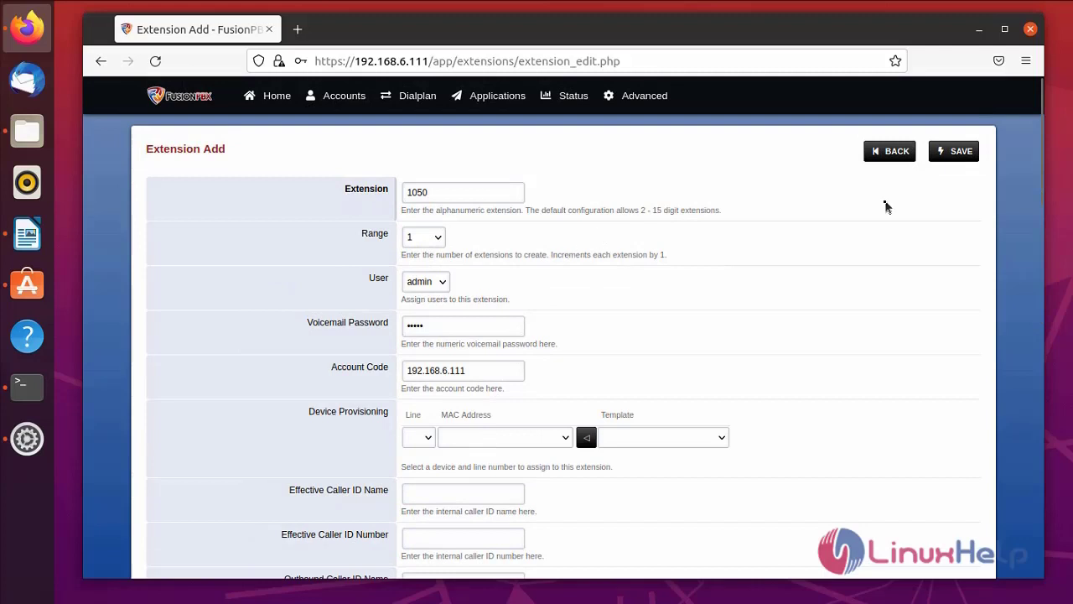
pyautogui.click(961, 156)
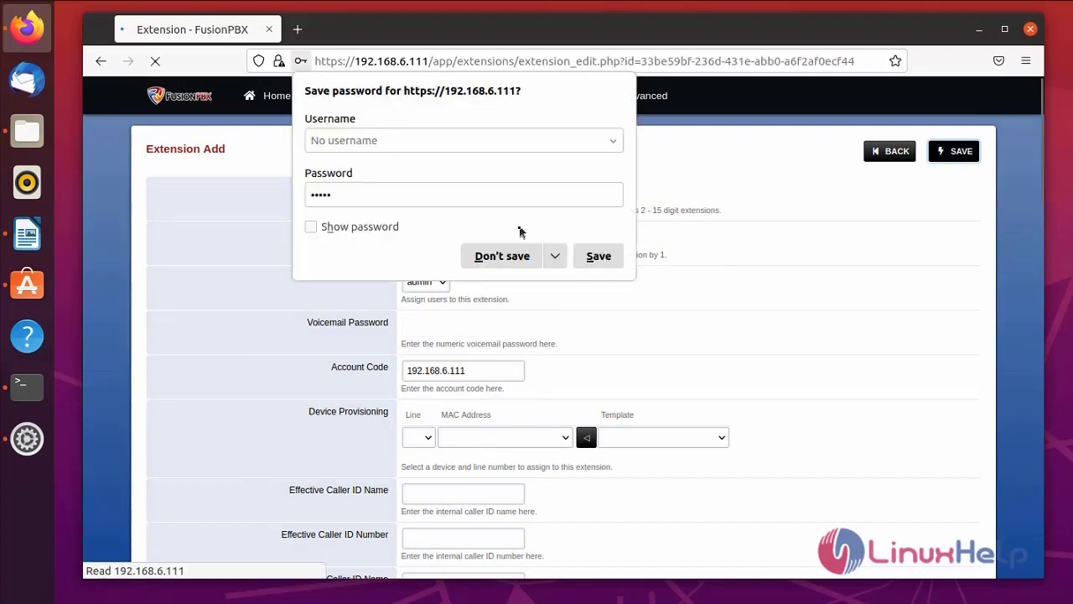
# Decline Firefox's password prompt and return to the Extensions list, now showing 1050
pyautogui.click(502, 256)
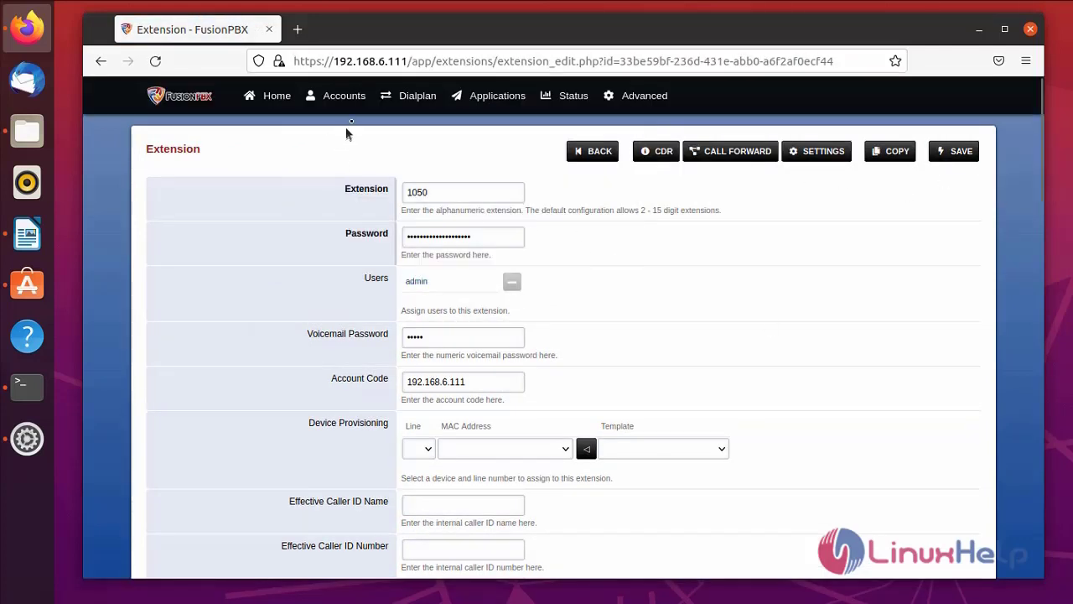
pyautogui.moveTo(353, 100)
pyautogui.click(329, 145)
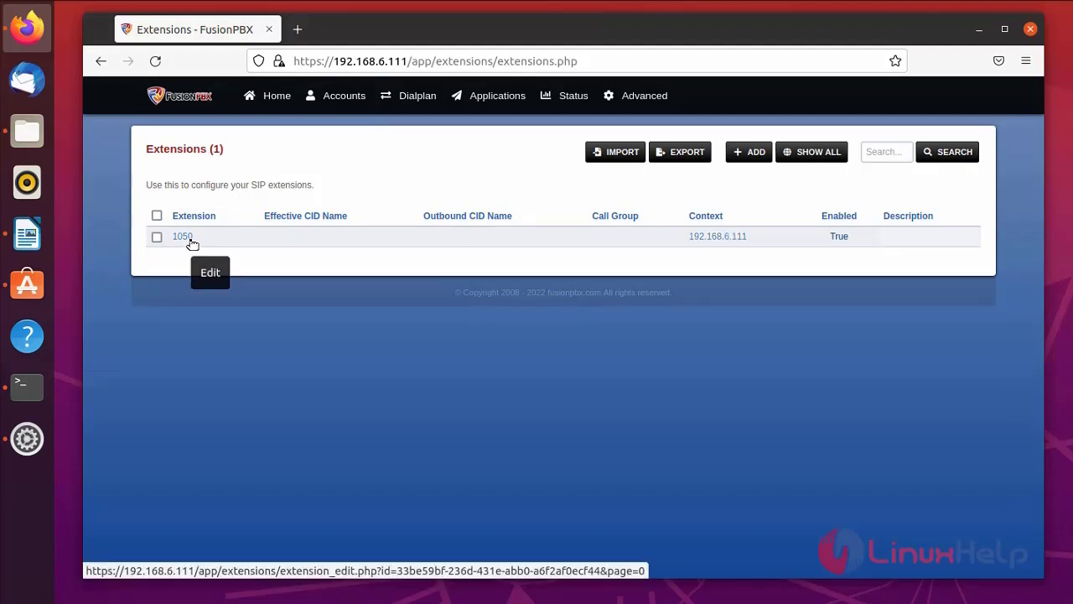
# Add extension 1051 with a voicemail password and save it
pyautogui.click(753, 156)
pyautogui.click(484, 191)
pyautogui.write('1051')
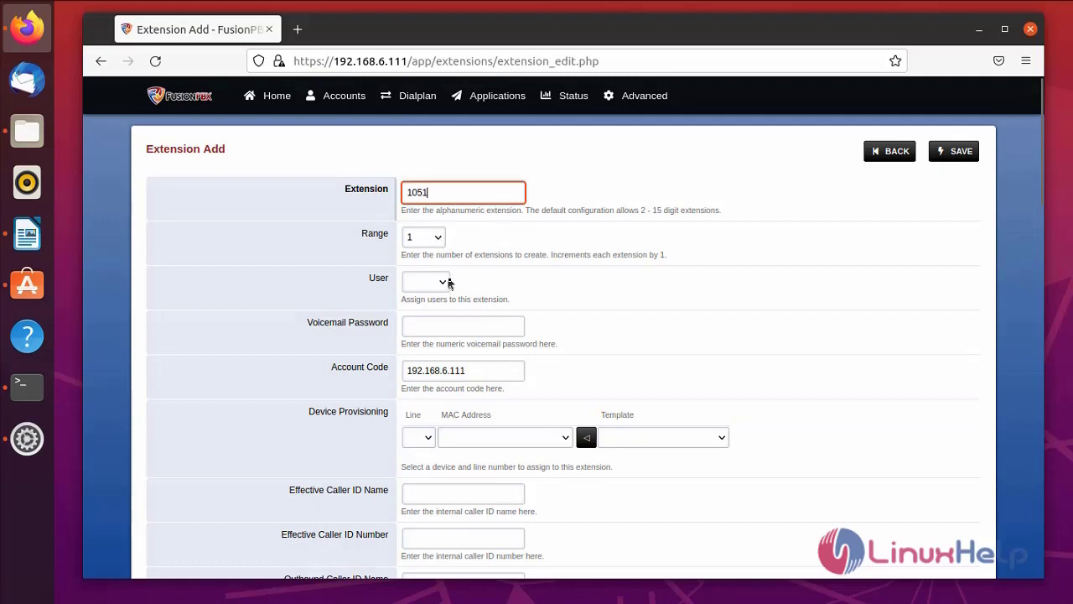
pyautogui.click(427, 329)
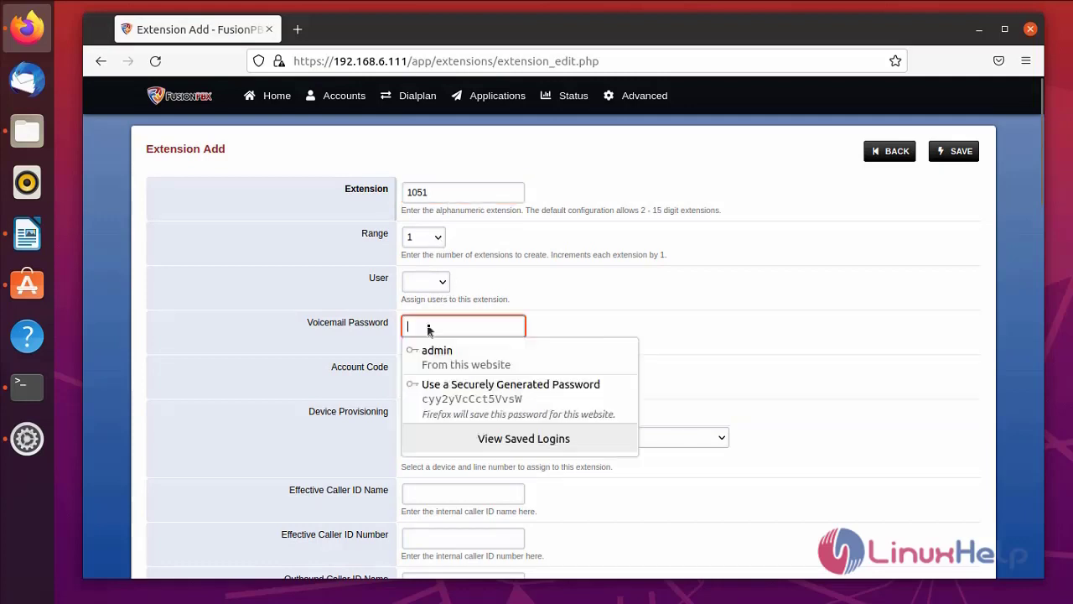
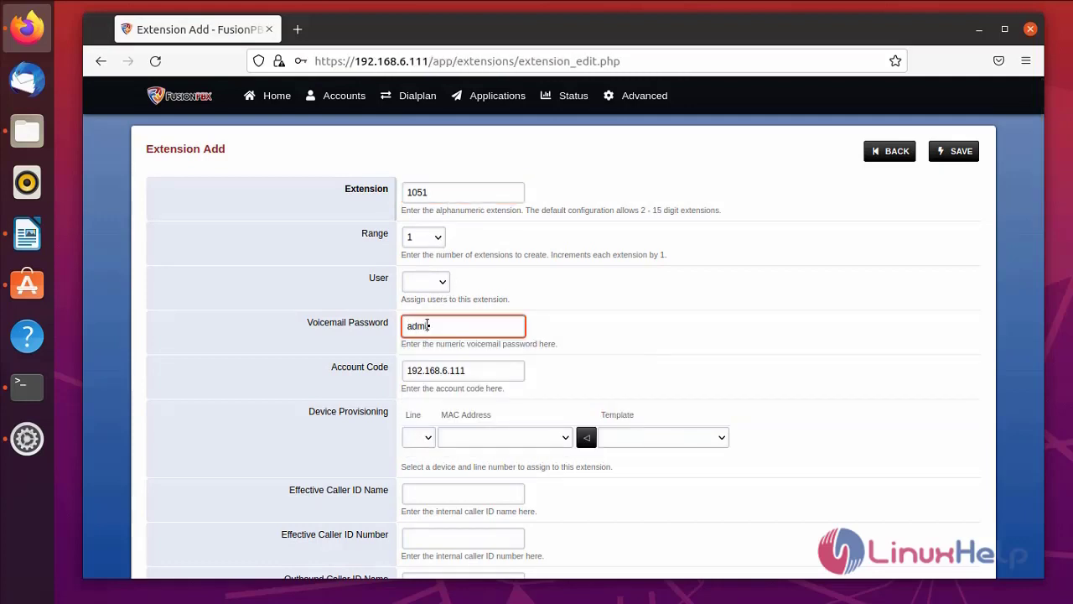
pyautogui.scroll(-2, 470, 385)
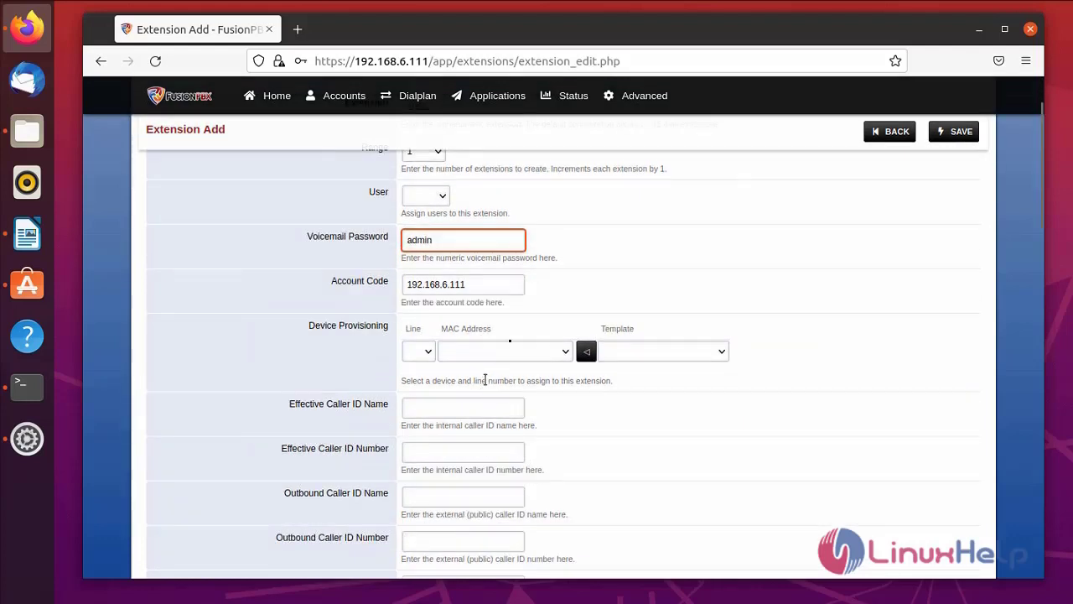
pyautogui.scroll(2, 486, 378)
pyautogui.click(961, 150)
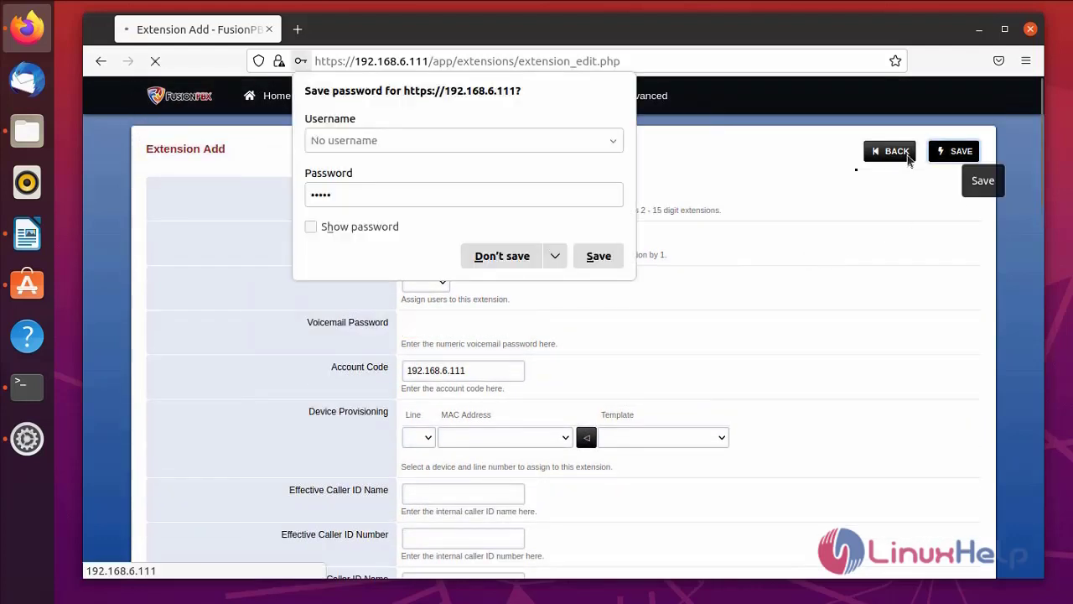
# Dismiss Firefox's password prompt and go back to the Extensions list
pyautogui.click(612, 254)
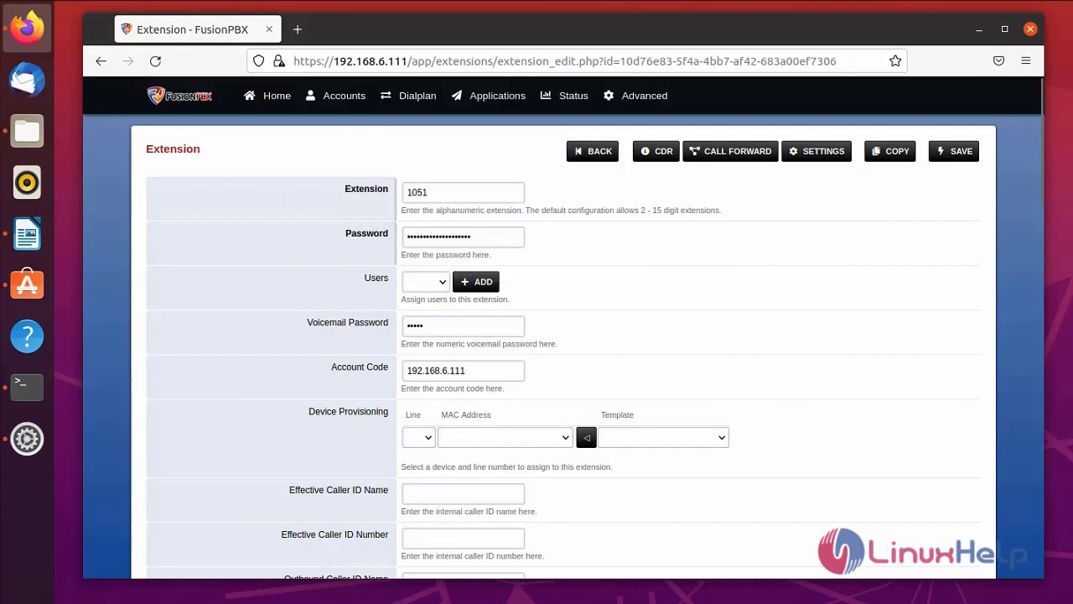
pyautogui.click(344, 96)
pyautogui.click(339, 143)
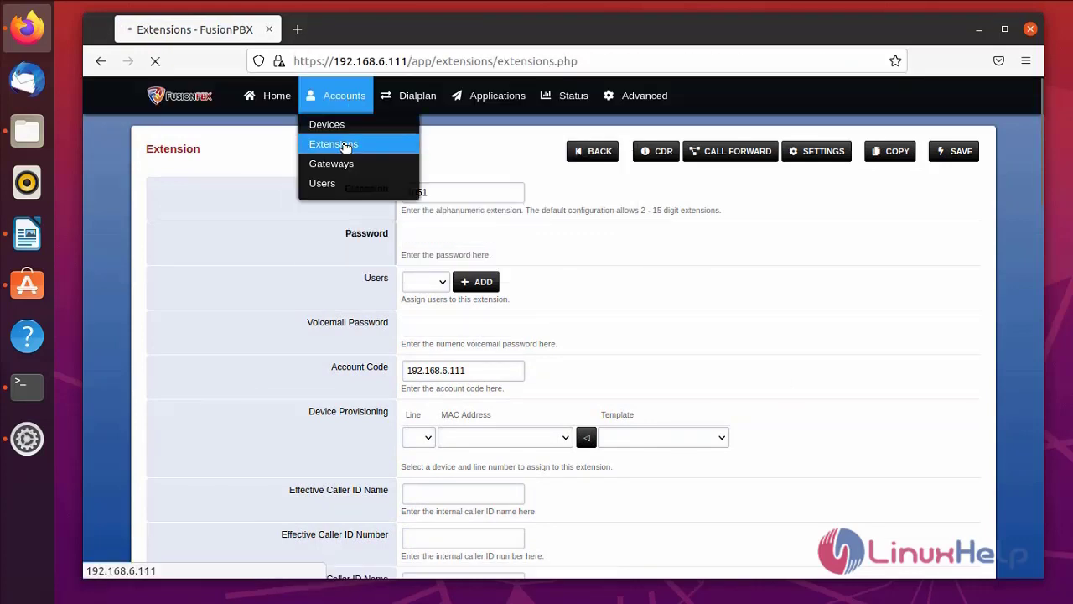
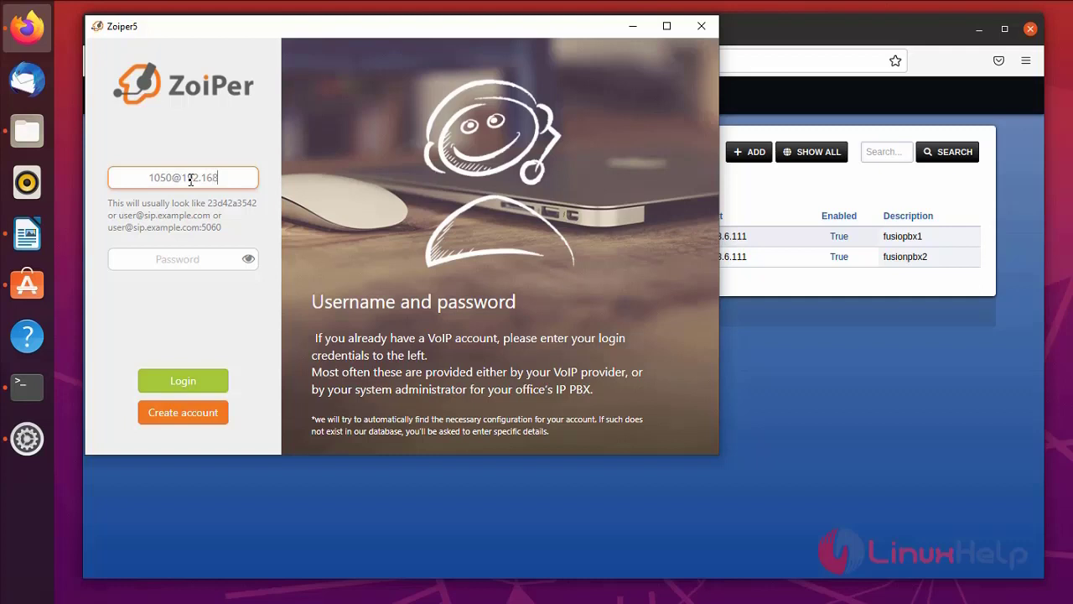
pyautogui.press('Tab')
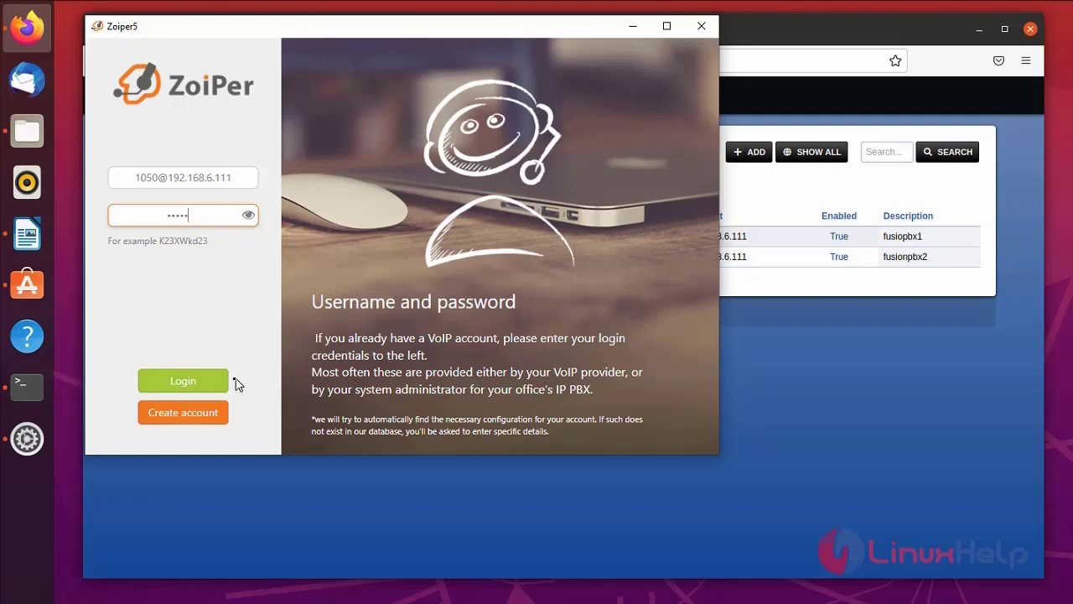
pyautogui.click(210, 381)
pyautogui.click(228, 424)
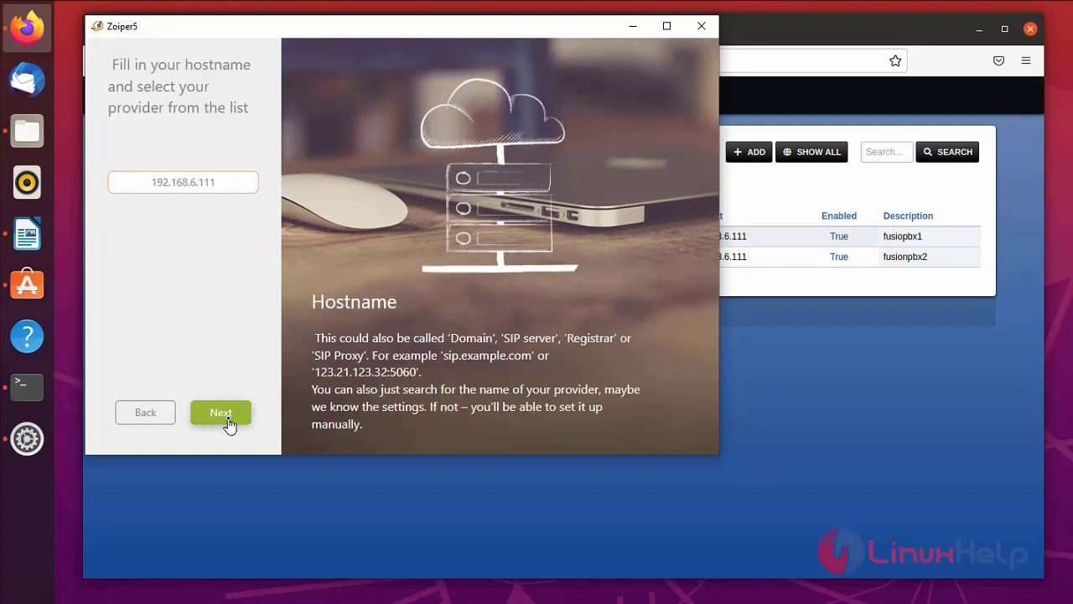
pyautogui.click(230, 423)
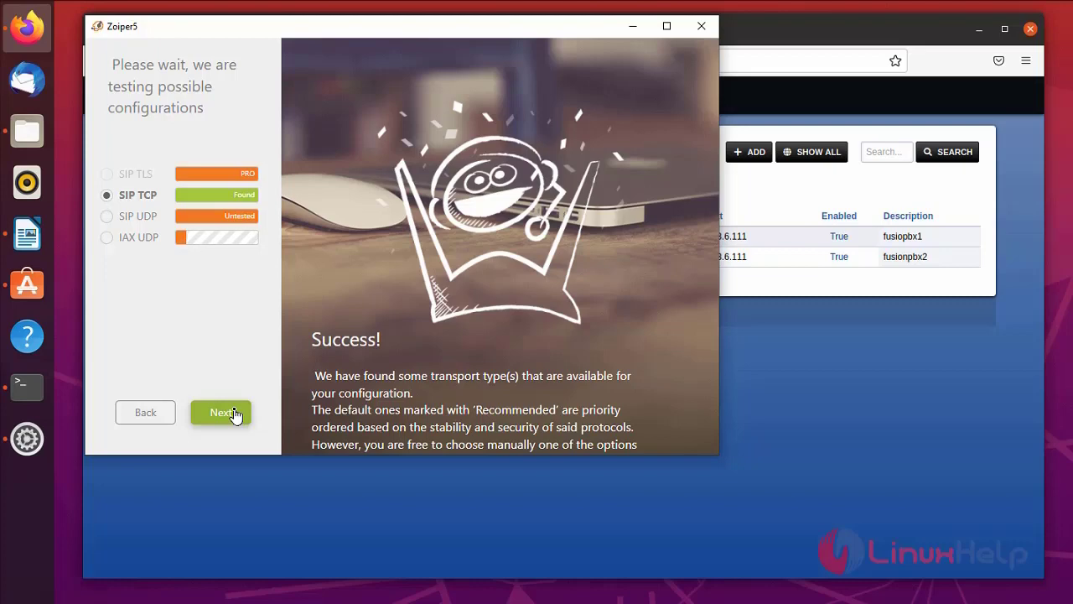
pyautogui.press('Return')
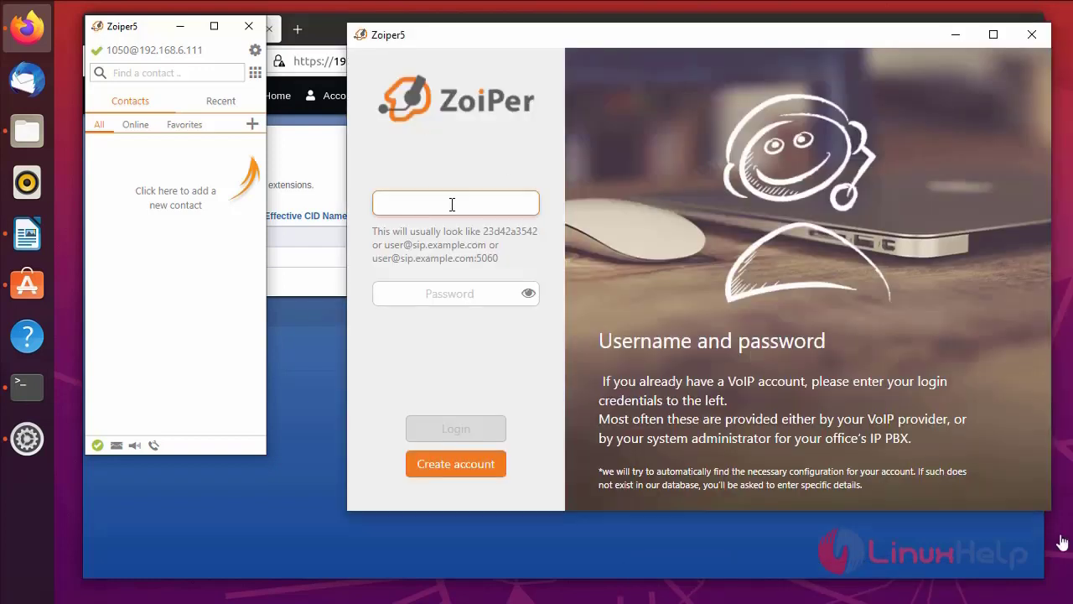
pyautogui.write('1050')
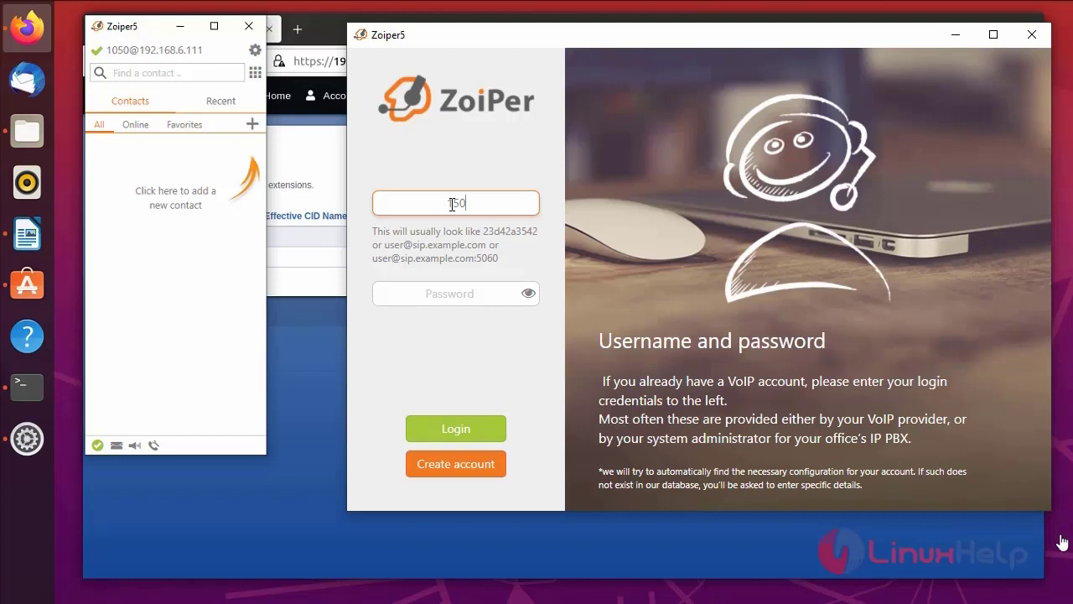
pyautogui.press('BackSpace')
pyautogui.write('1051@192.168.6.111')
pyautogui.click(475, 298)
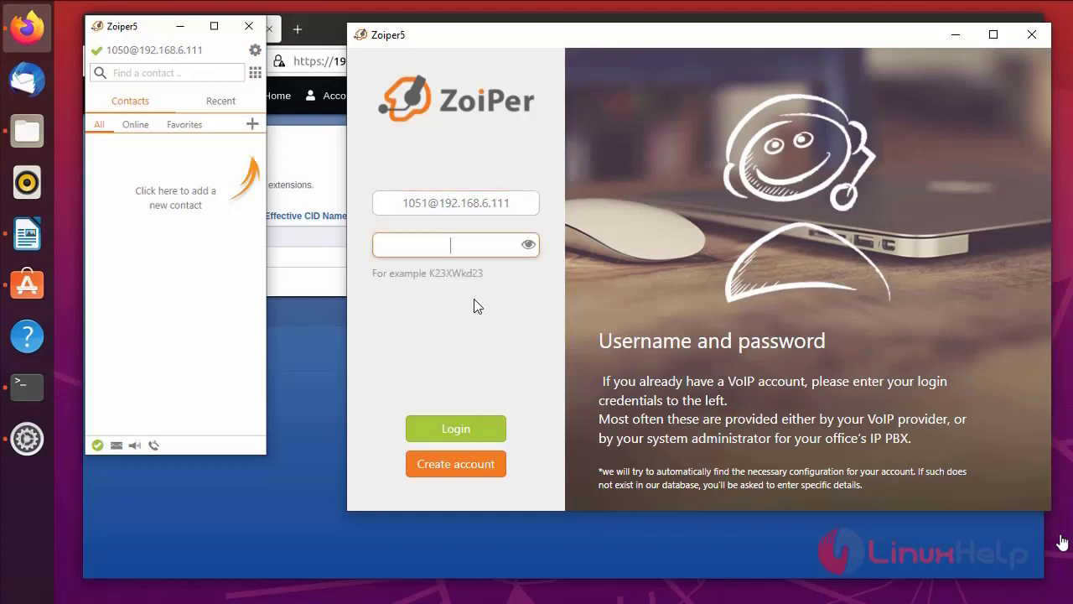
pyautogui.write('*****')
# Log in as 1051, accept the 192.168.6.111 hostname and skip the optional authentication settings
pyautogui.click(471, 428)
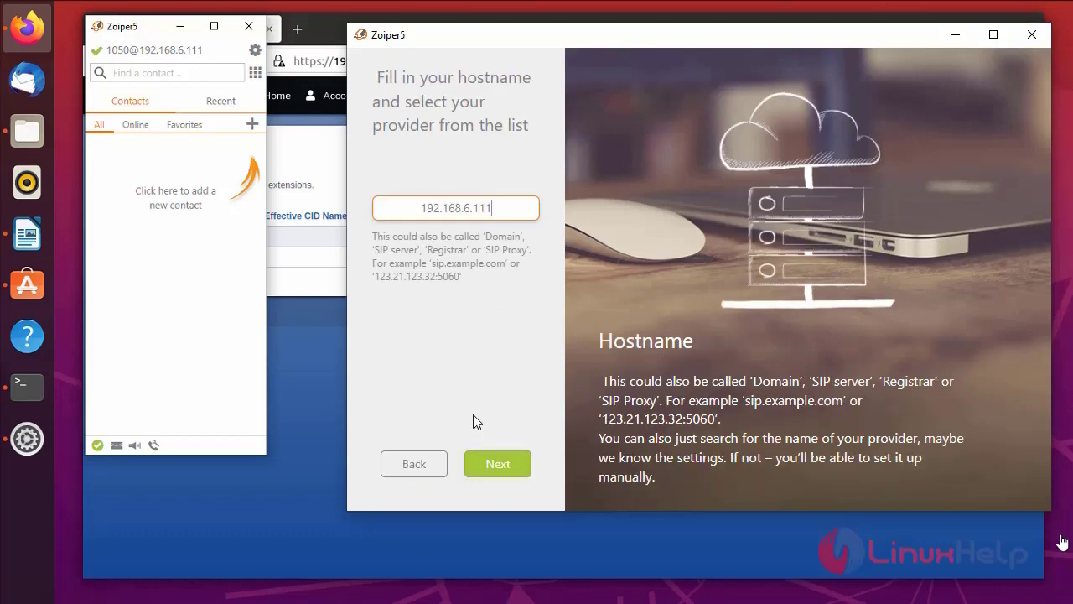
pyautogui.click(496, 466)
pyautogui.click(496, 466)
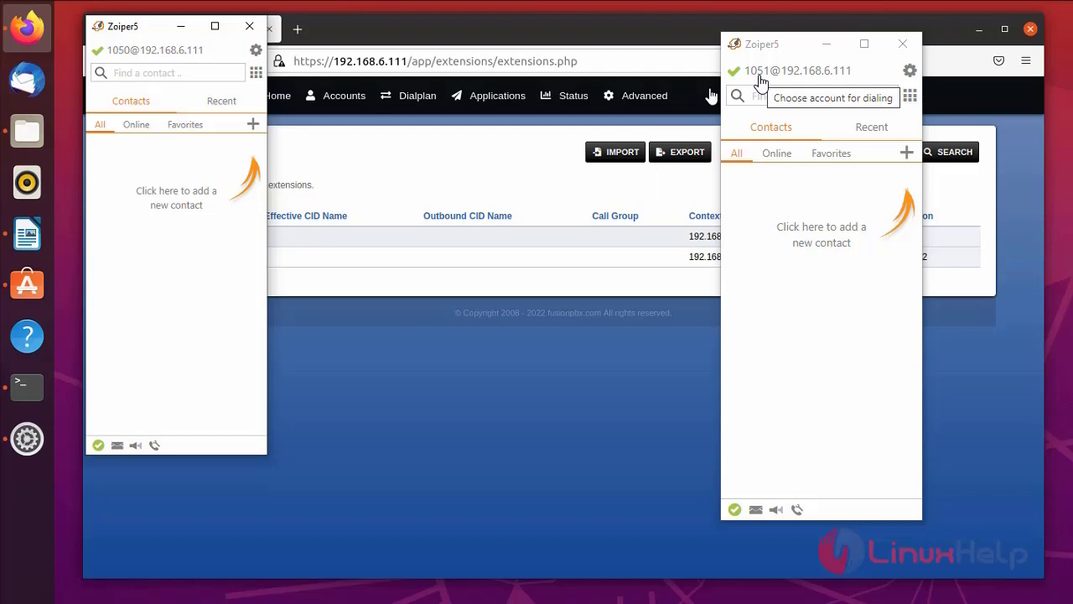
# Enter the number 1051 on the 1050 phone's dialpad
pyautogui.click(256, 73)
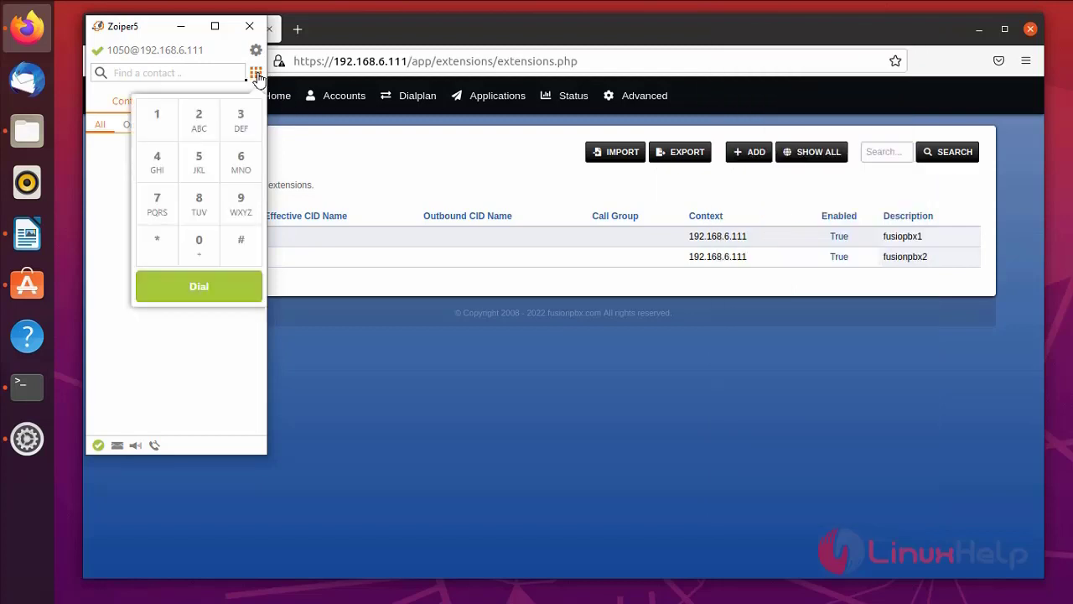
pyautogui.click(150, 124)
pyautogui.click(208, 253)
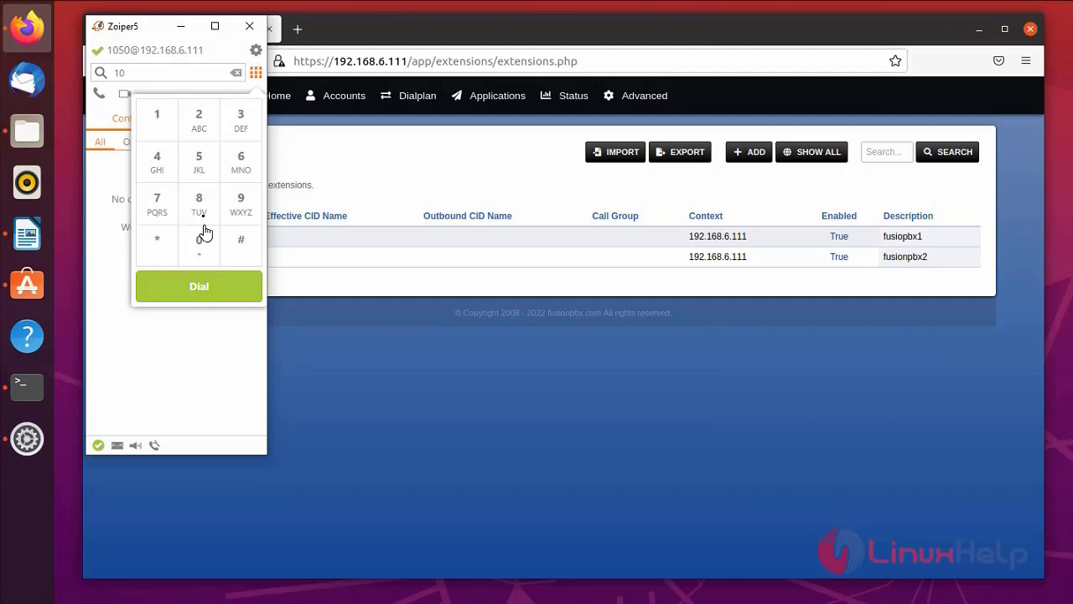
pyautogui.click(201, 166)
pyautogui.click(161, 126)
# Call 1051, answer the call on the 1051 phone, then end it
pyautogui.click(199, 287)
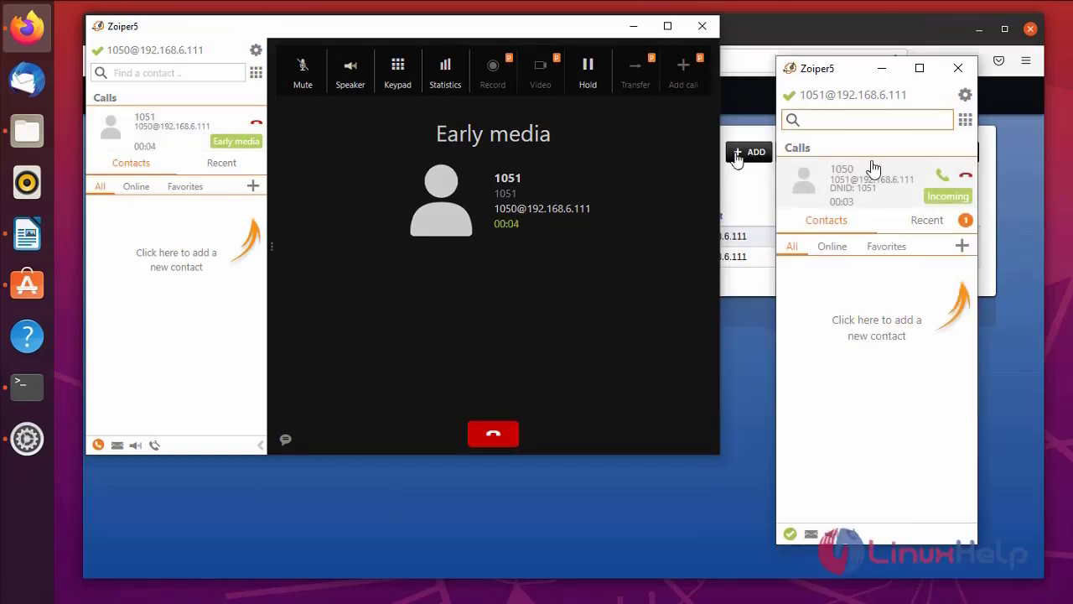
pyautogui.click(942, 176)
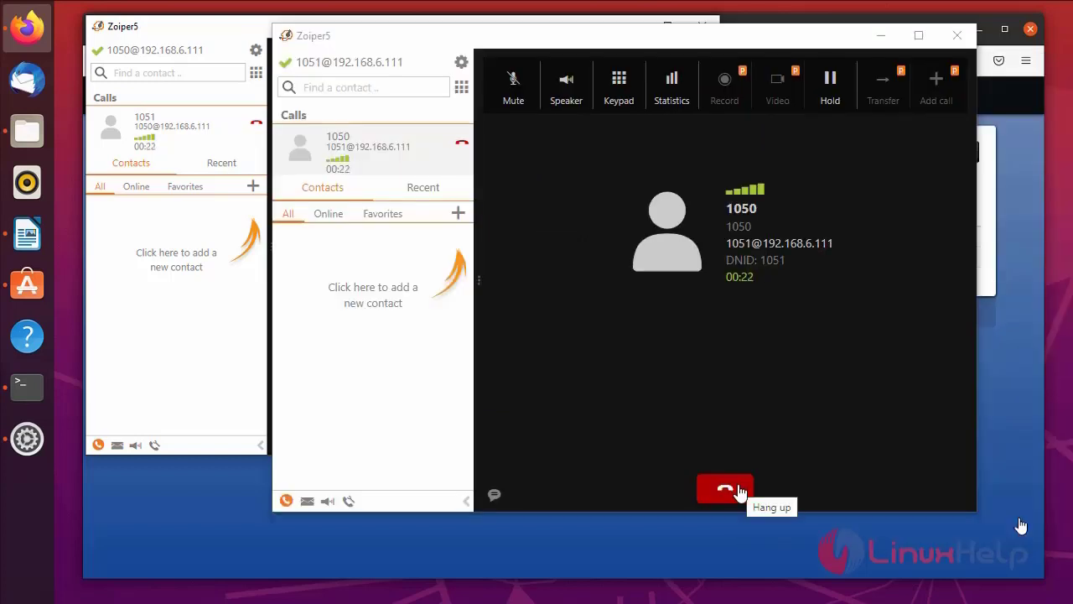
pyautogui.click(726, 490)
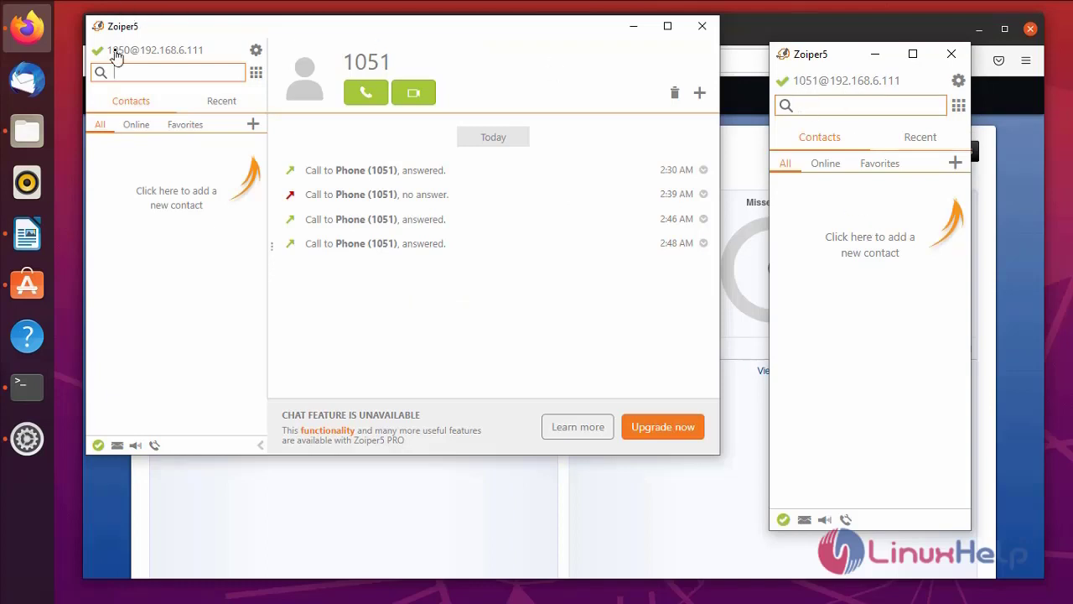
# Enter the number 1050 on the 1051 phone's dialpad
pyautogui.click(959, 106)
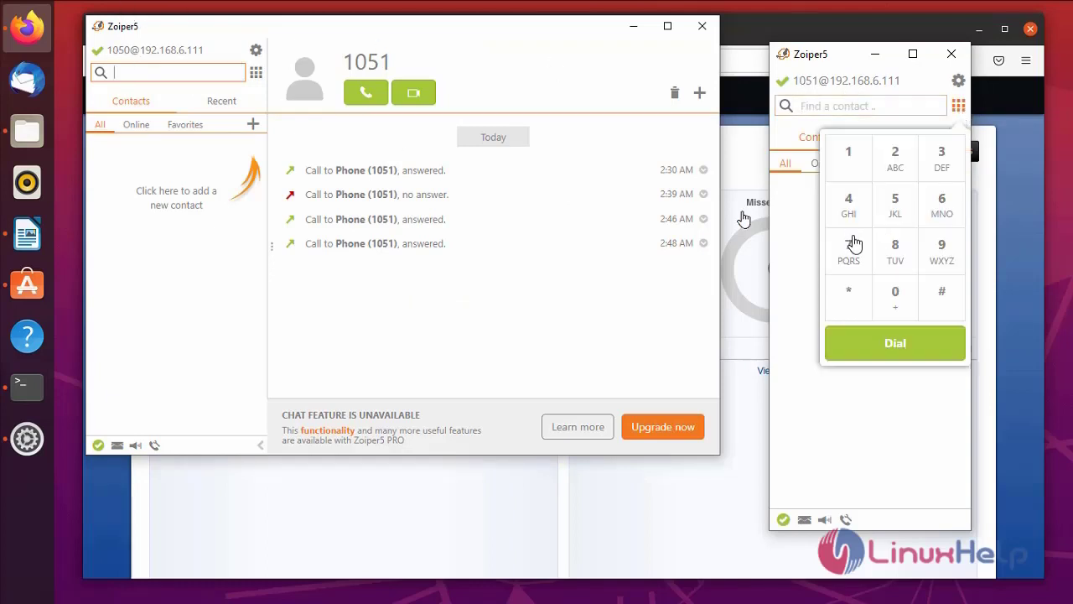
pyautogui.click(853, 161)
pyautogui.click(895, 300)
pyautogui.click(897, 204)
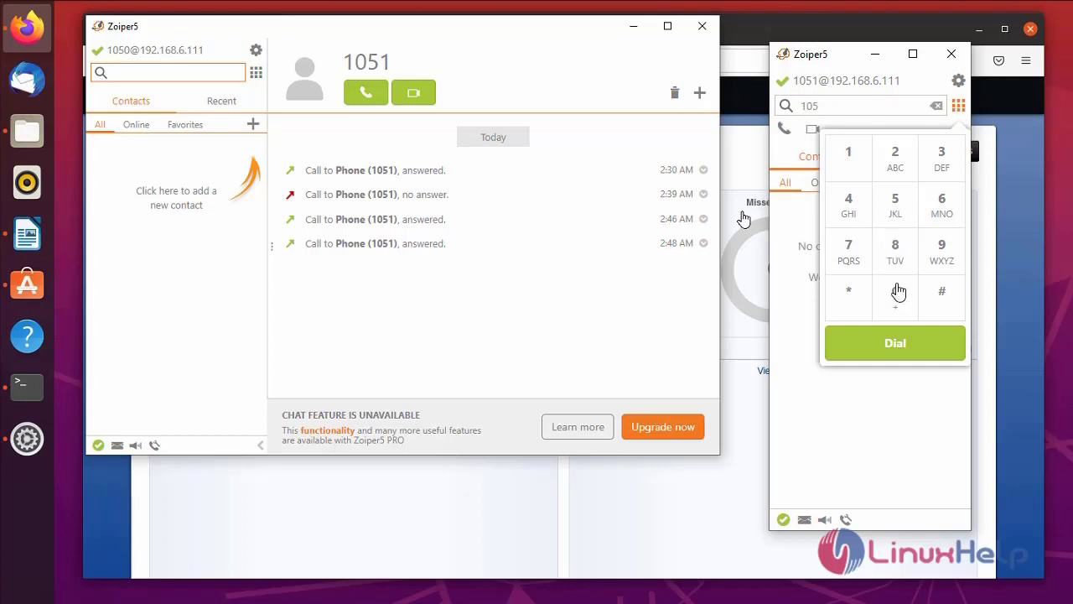
pyautogui.click(895, 304)
# Call 1050, answer and hang up on the 1050 phone, then minimize it to show the FusionPBX dashboard
pyautogui.click(893, 356)
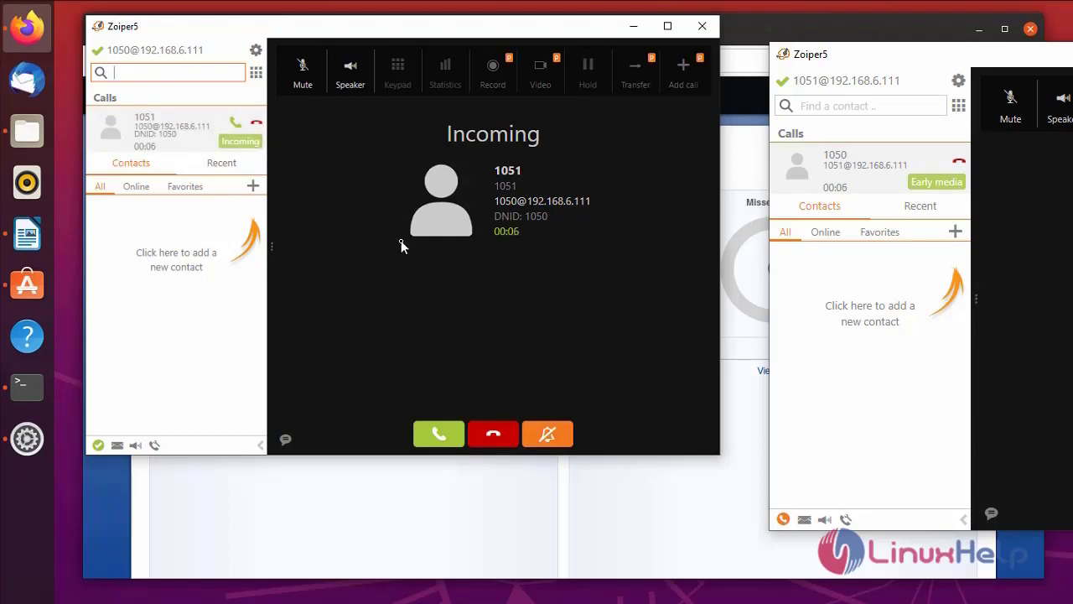
pyautogui.click(438, 436)
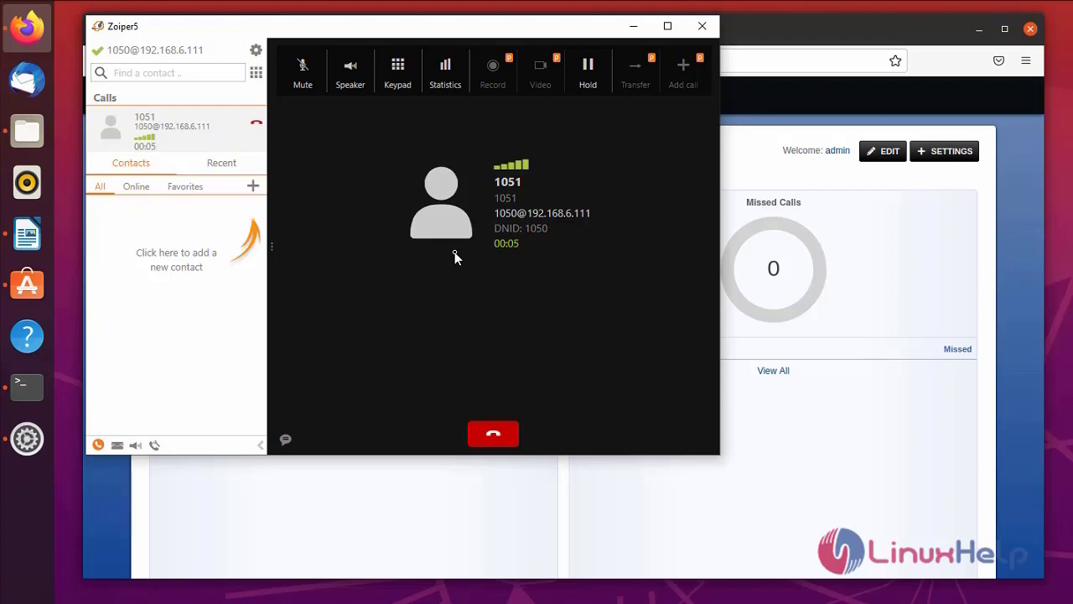
pyautogui.click(498, 437)
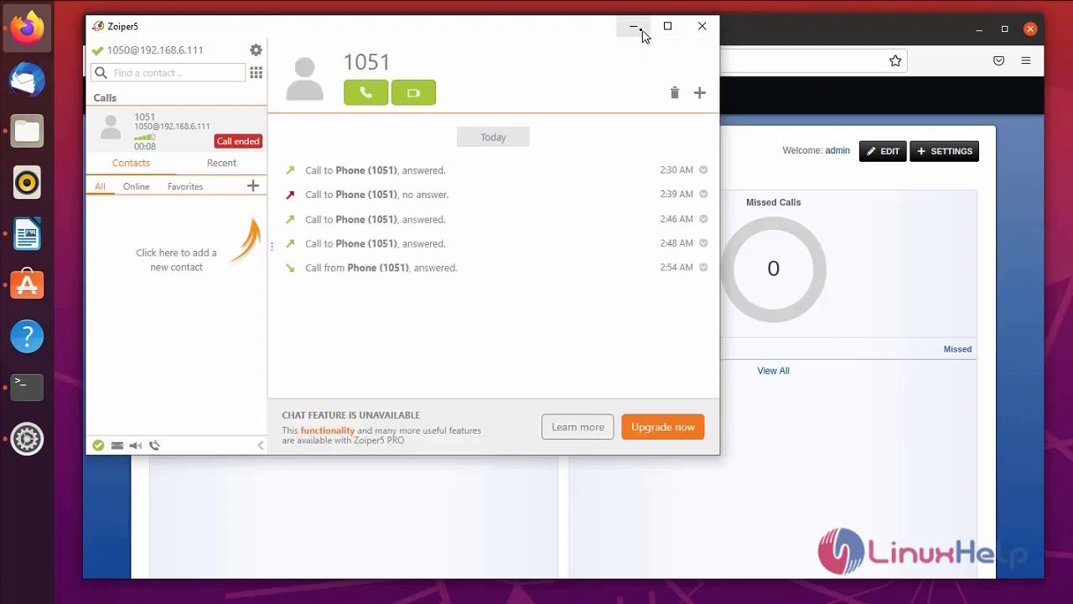
pyautogui.click(637, 28)
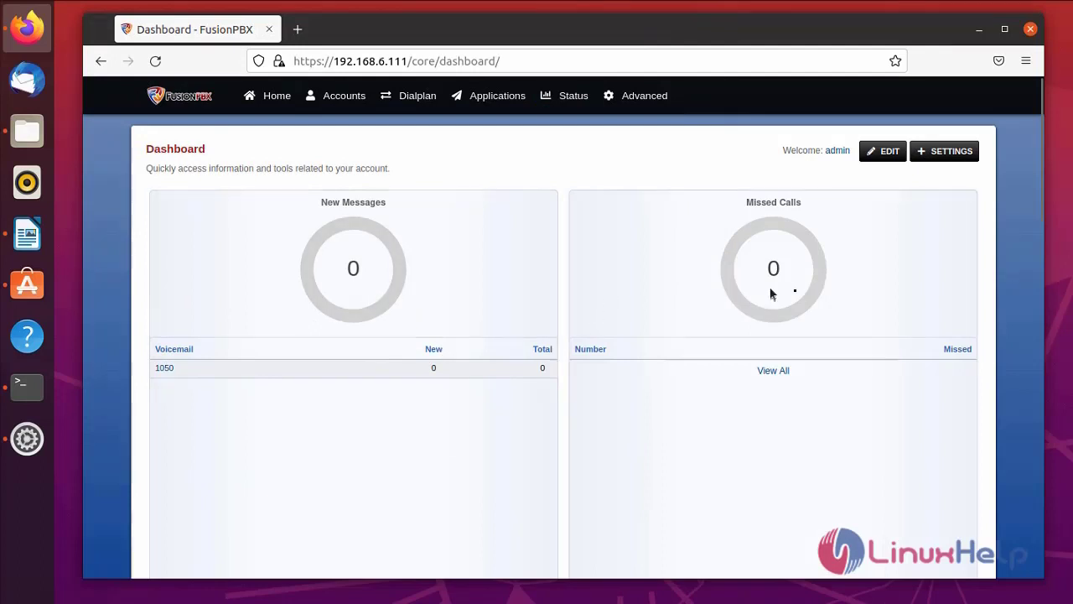
pyautogui.scroll(-3, 388, 335)
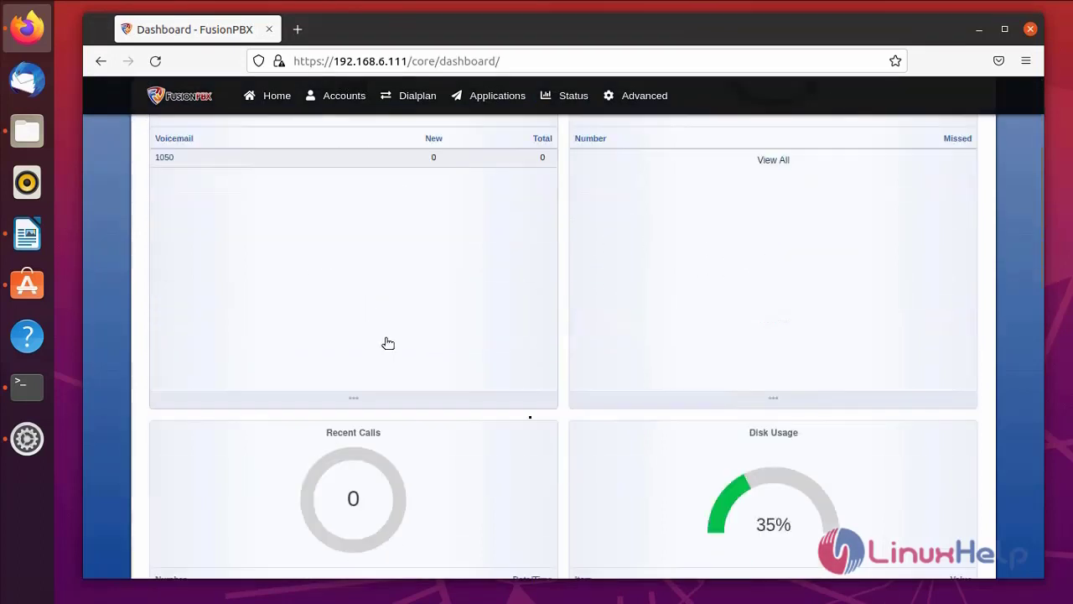
pyautogui.scroll(-5, 389, 344)
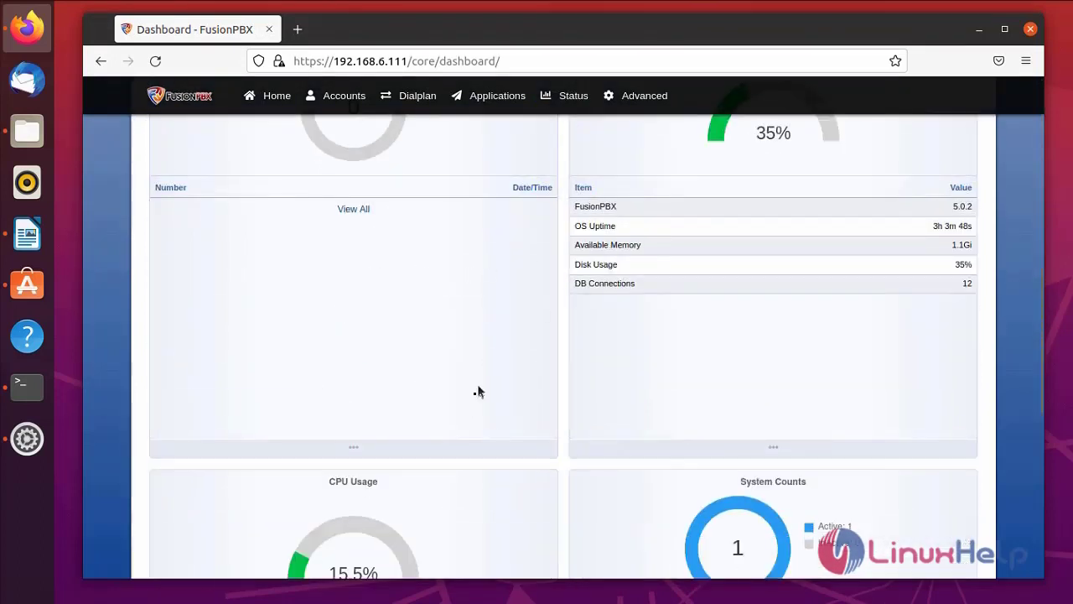
pyautogui.scroll(-4, 453, 403)
pyautogui.scroll(-3, 352, 353)
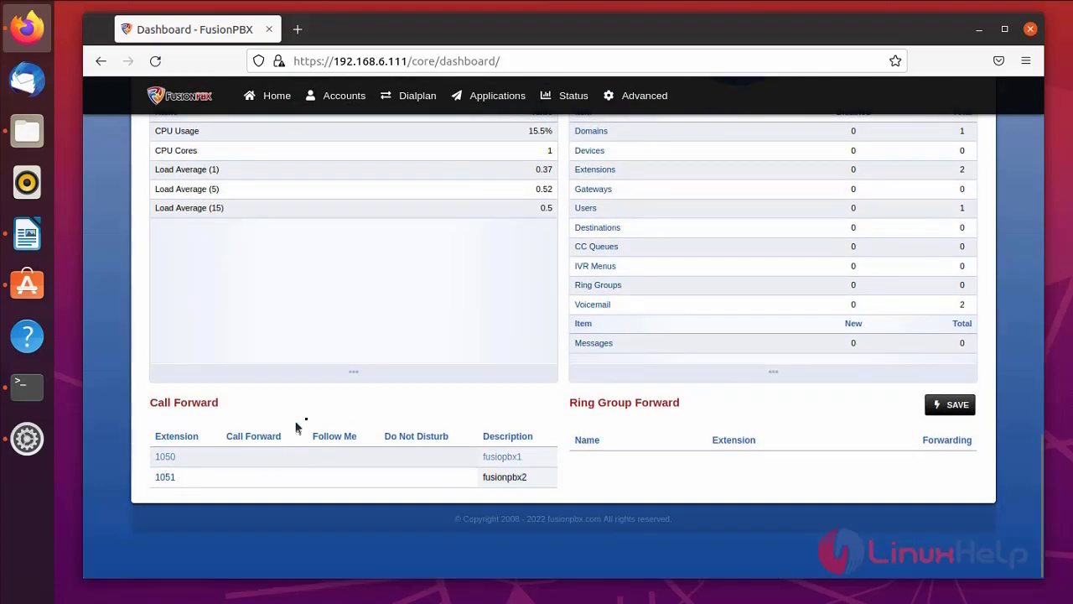
pyautogui.scroll(5, 400, 348)
pyautogui.scroll(5, 399, 347)
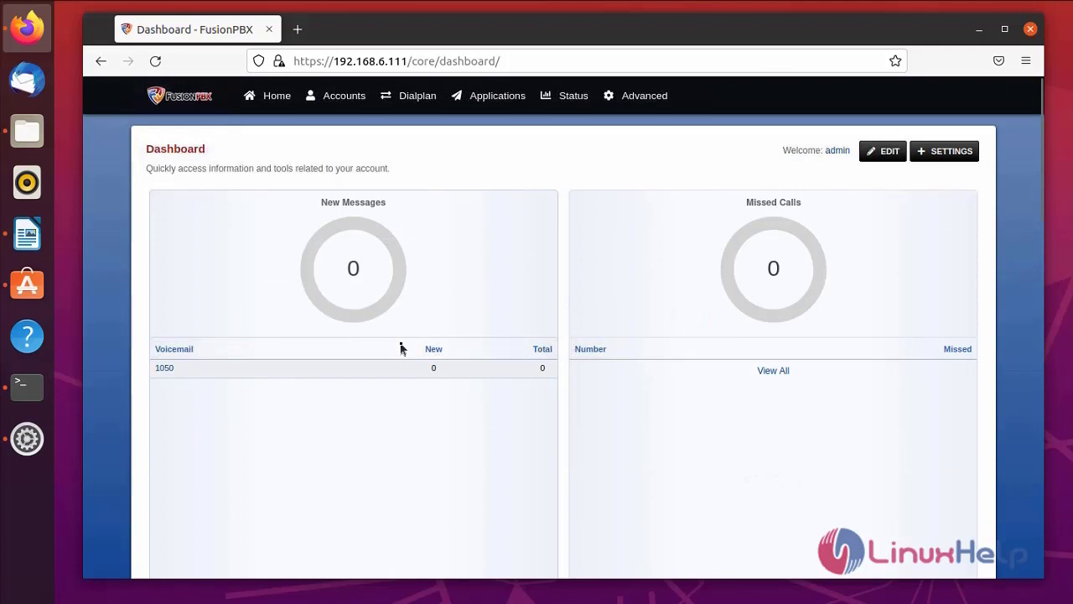